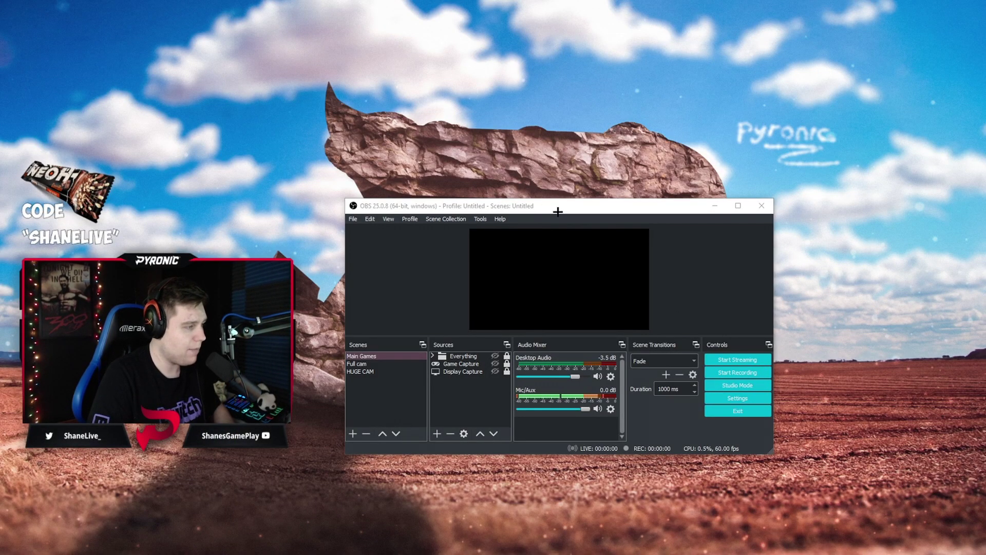
Drag the OBS Studio main window, showing the Main Games scene, into position on the desktop.
left_click_drag(347, 191, 380, 86)
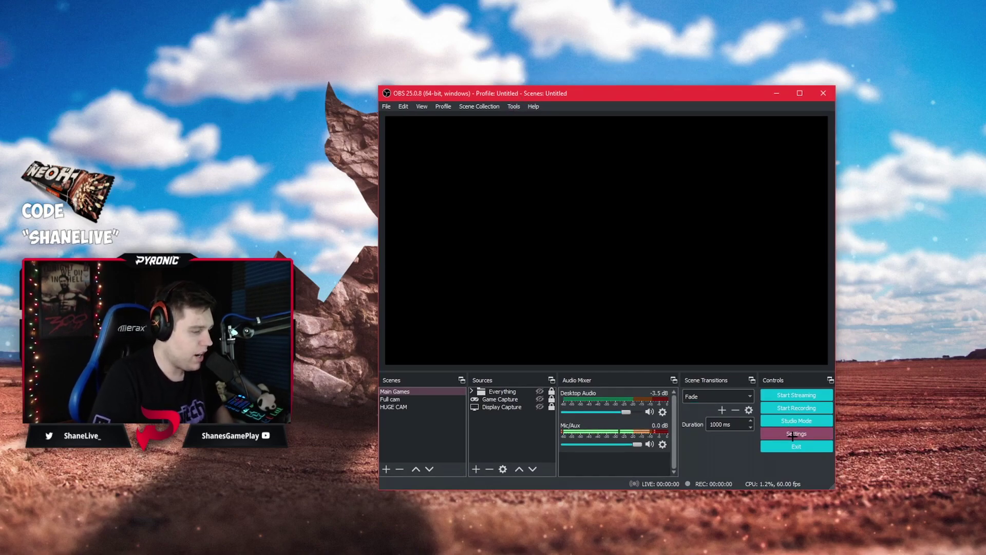
Open OBS Settings on the General page and adjust the dialog's position.
left_click(794, 434)
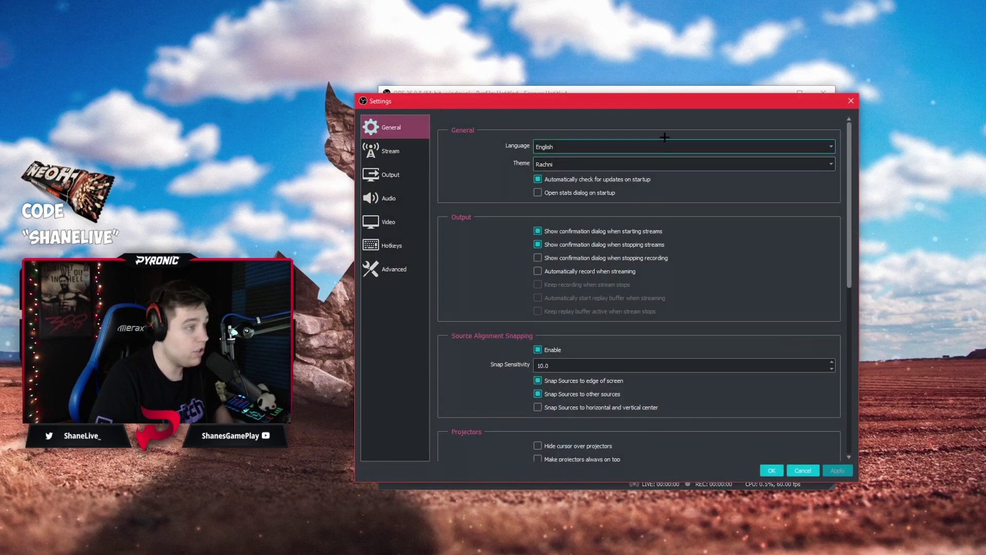
left_click_drag(668, 94, 654, 96)
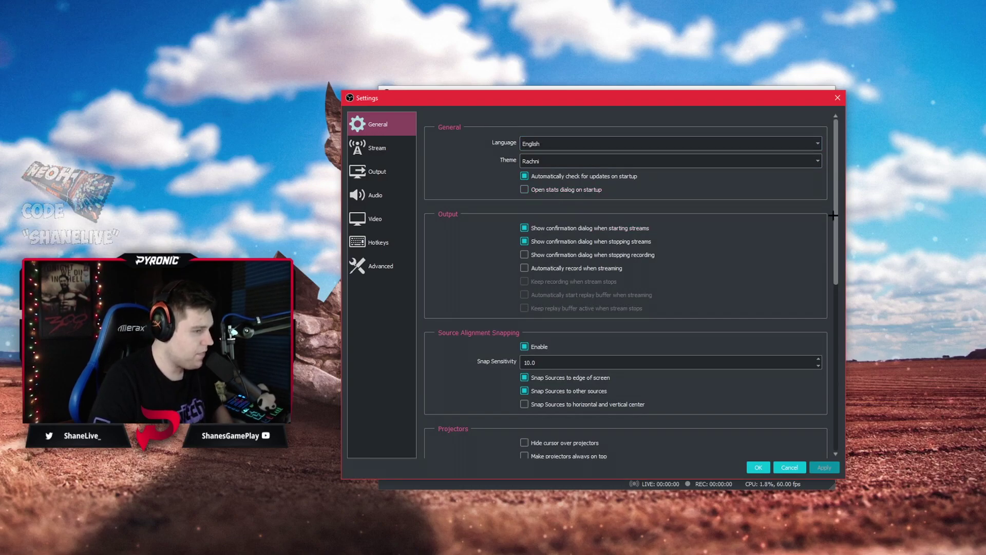
mouse_move(834, 220)
left_mouse_down()
mouse_move(833, 303)
mouse_move(832, 236)
left_mouse_up()
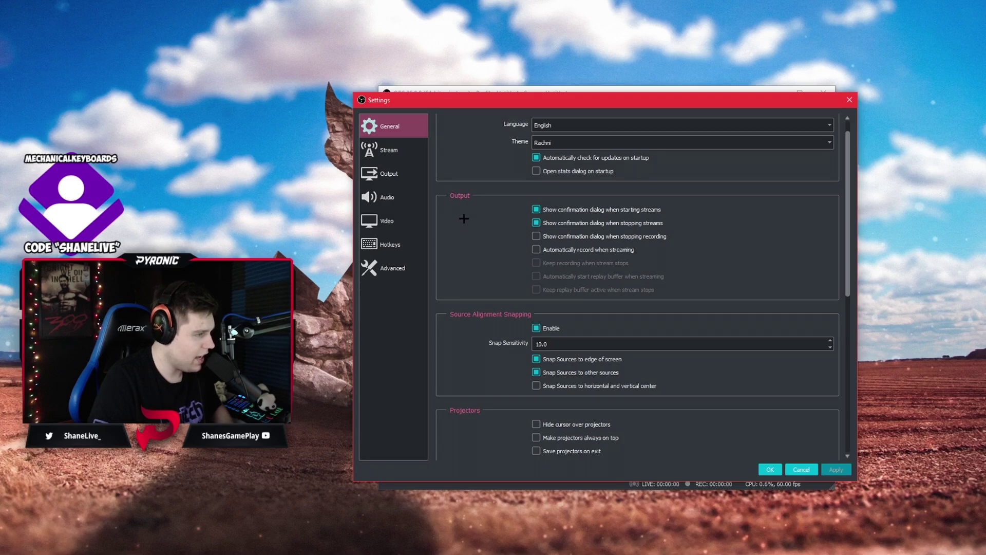
mouse_move(668, 100)
left_mouse_down()
mouse_move(649, 107)
mouse_move(650, 156)
mouse_move(655, 103)
left_mouse_up()
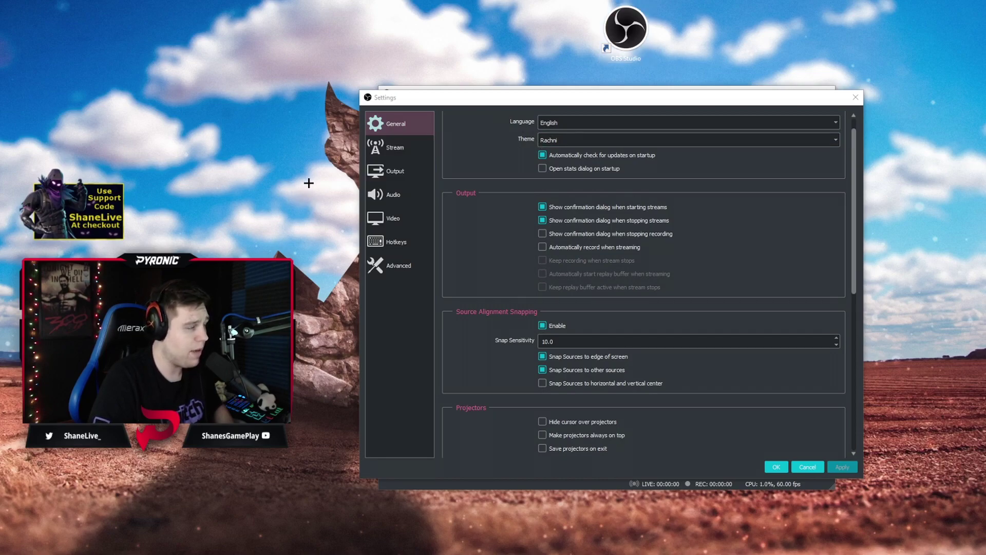
Relaunch OBS Studio as administrator from the desktop shortcut and show the Stream settings.
right_click(624, 31)
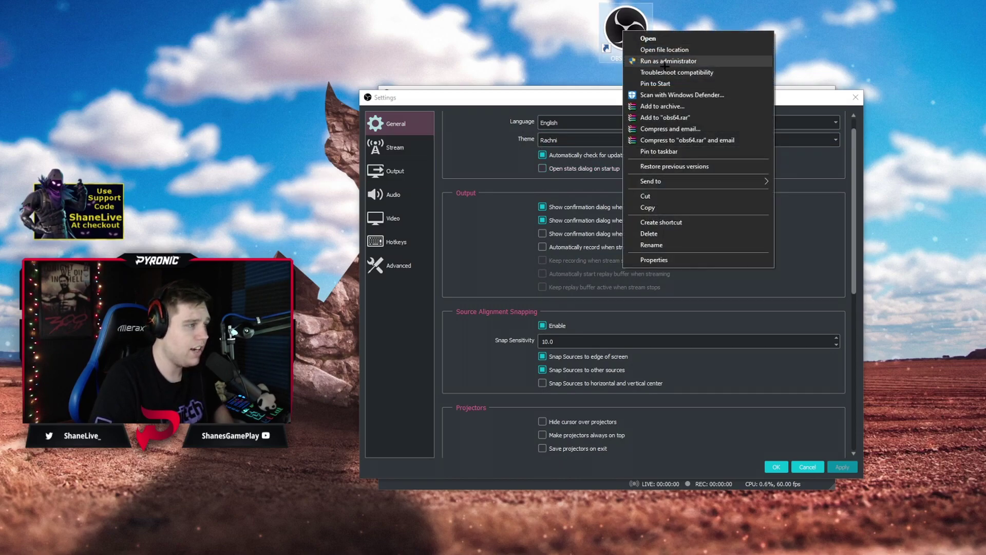
left_click(665, 61)
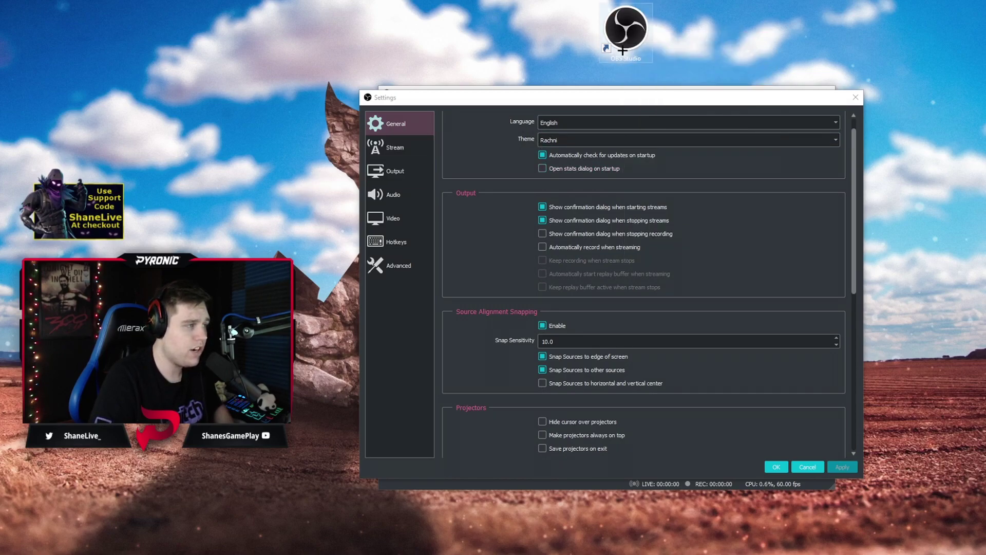
left_click(395, 147)
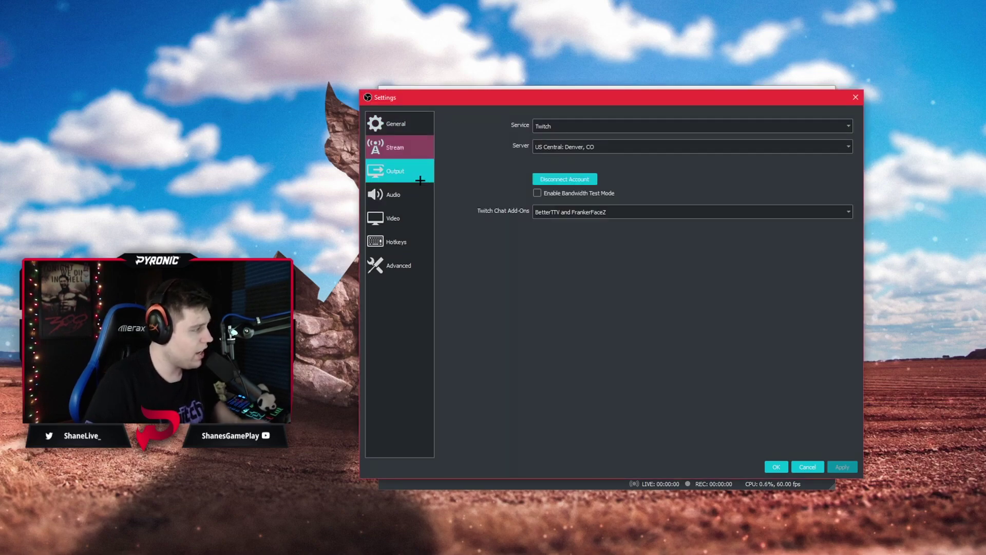
Move from the Stream page through Output to the Audio settings page.
key("Up")
key("Down")
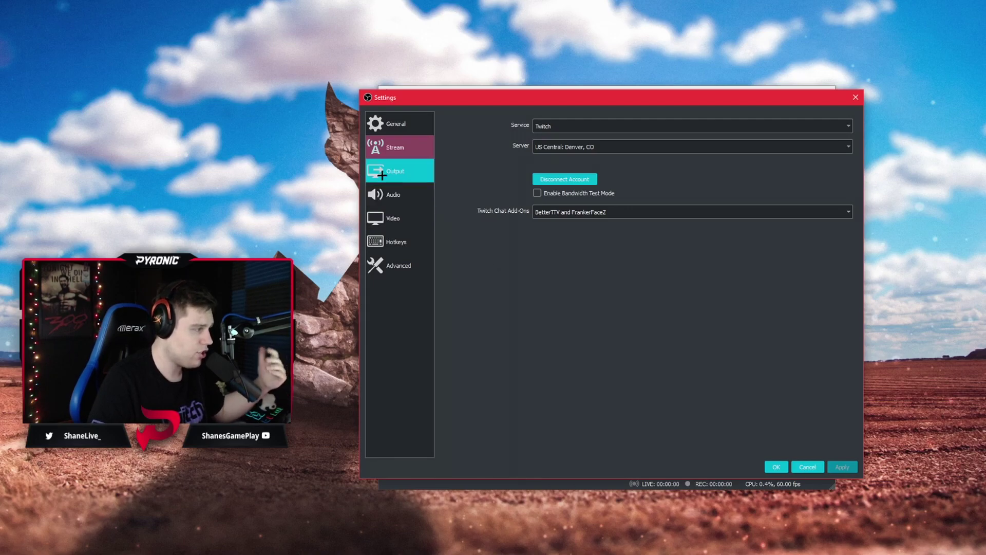
left_click(395, 171)
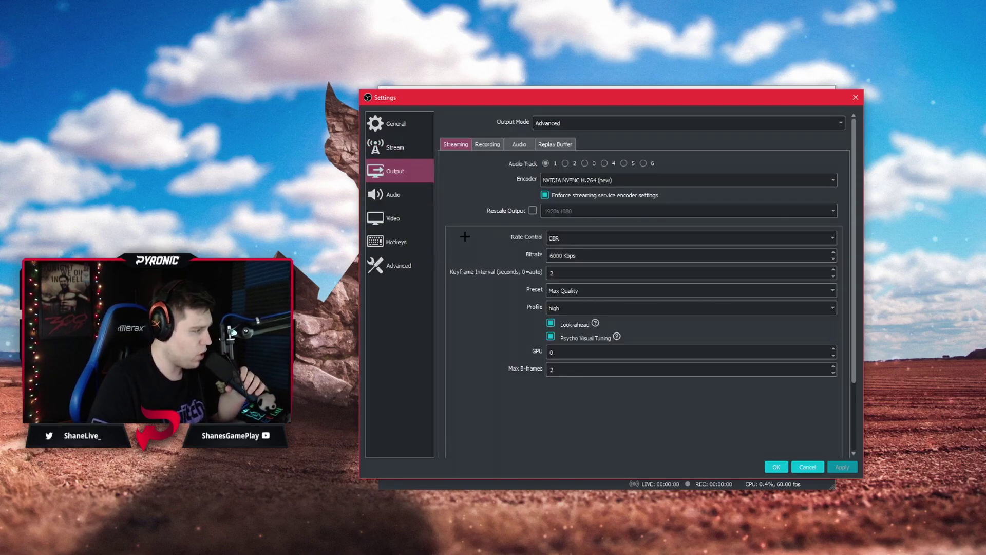
left_click(409, 196)
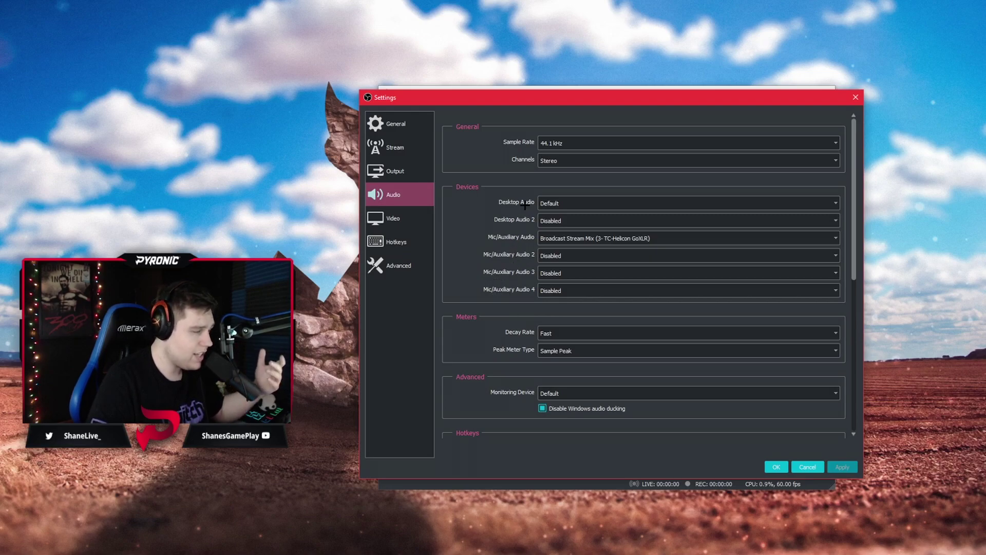
Keep Desktop Audio on Default and Mic/Auxiliary Audio on GoXLR Broadcast Stream Mix.
left_click(565, 204)
left_click(565, 205)
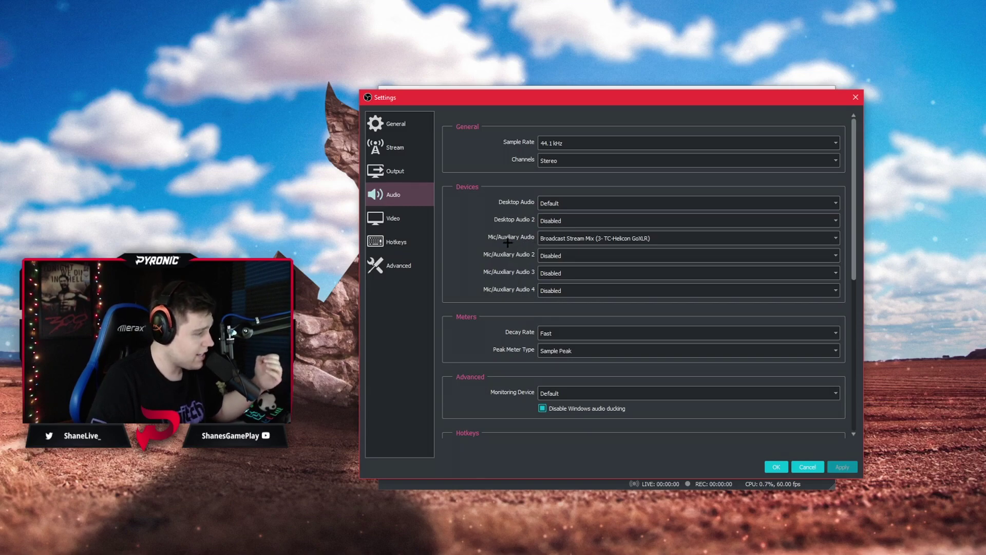
left_click(564, 239)
left_click(565, 272)
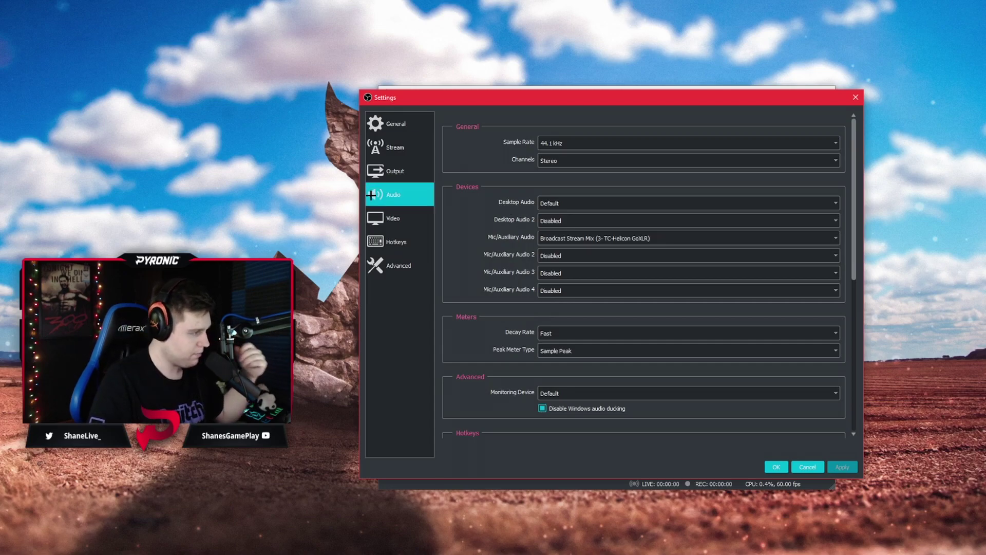
key("Down")
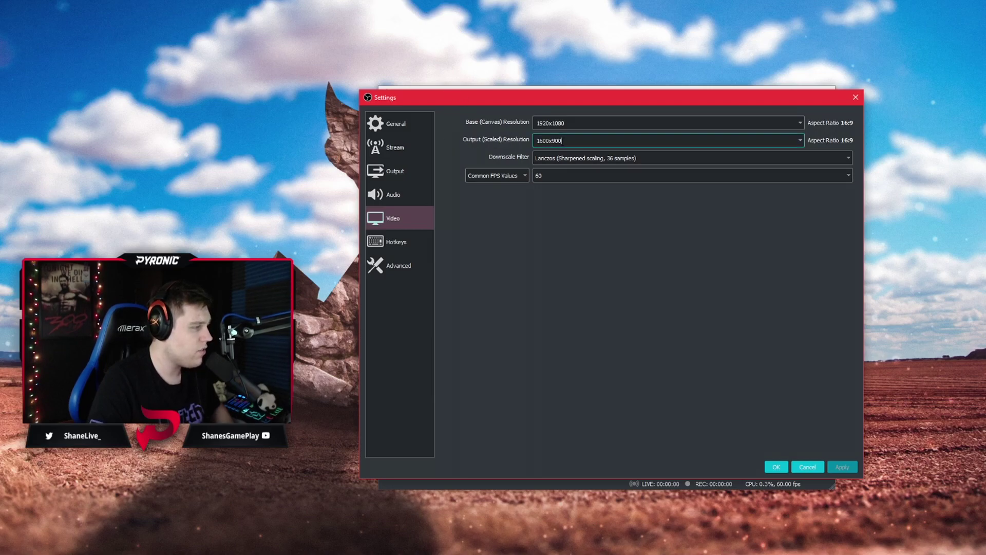
Set the scaled output resolution to 1600x900 with Lanczos downscale filter at 60 FPS.
double_click(558, 140)
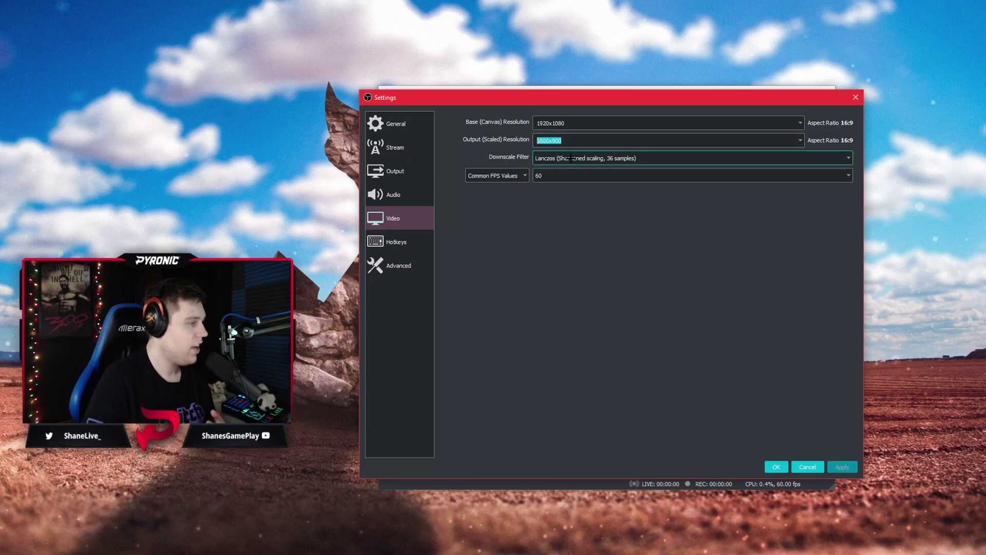
left_click(608, 158)
left_click(608, 158)
left_click(547, 176)
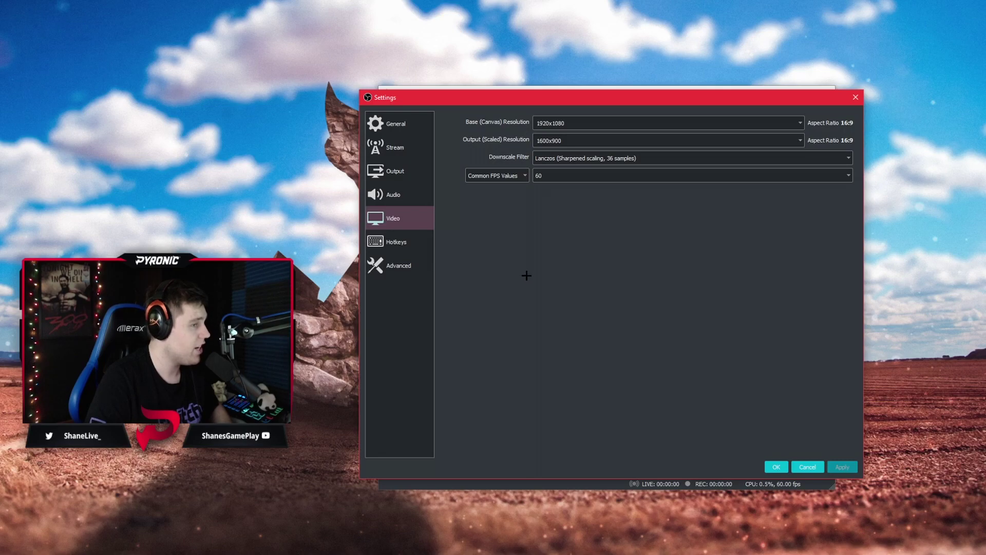
left_click_drag(555, 99, 548, 97)
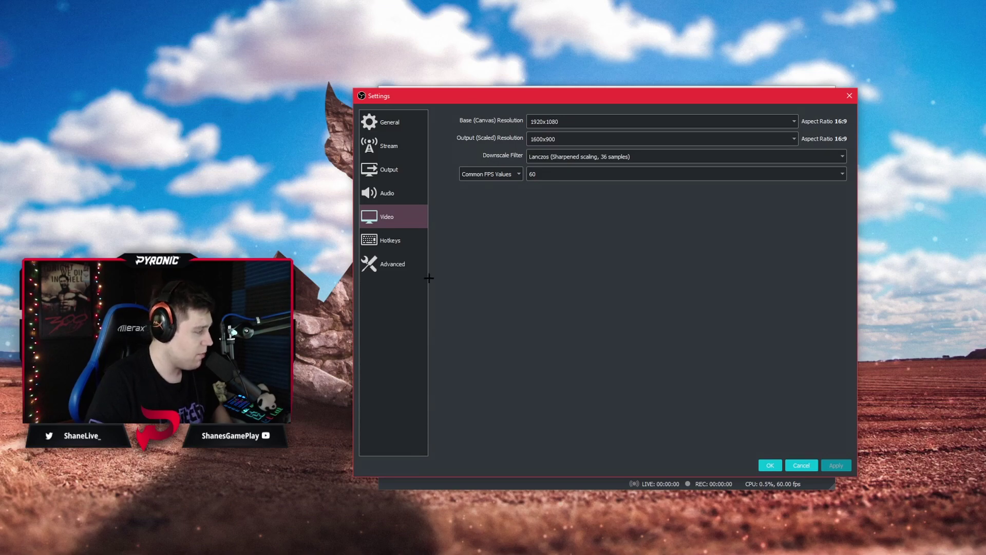
left_click(406, 267)
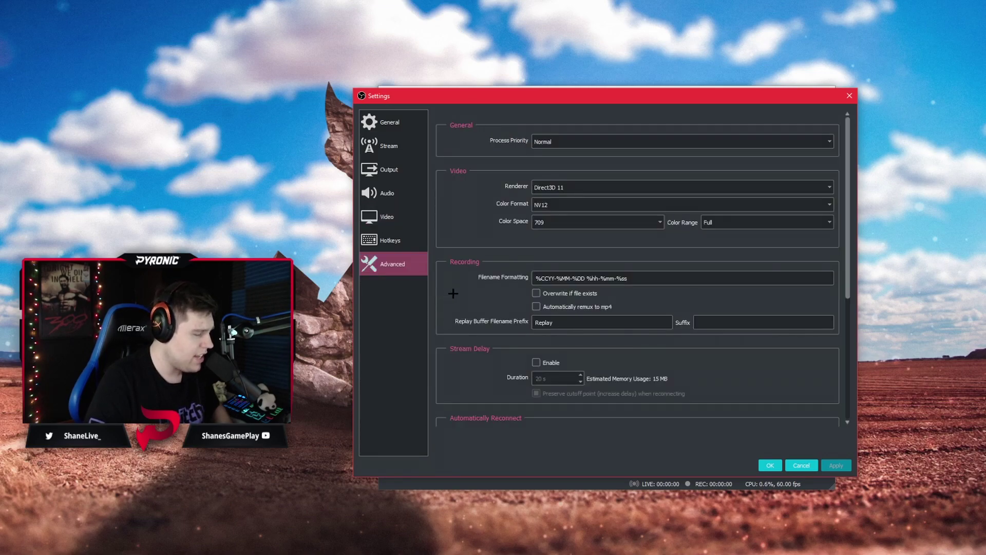
In Advanced video settings, keep Color Space at 709 and Color Range at Full.
left_click(537, 326)
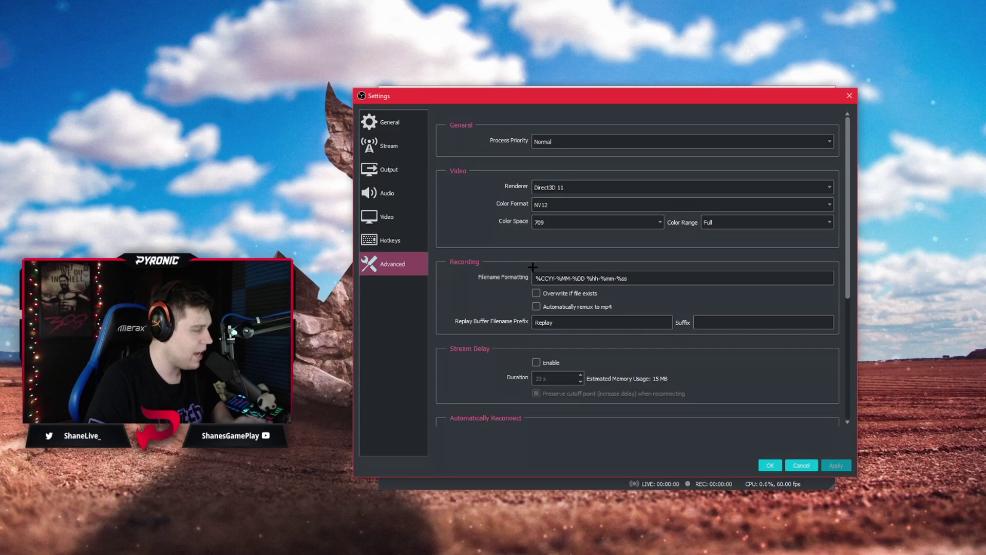
left_click_drag(848, 240, 848, 249)
scroll(848, 249, "up", 1)
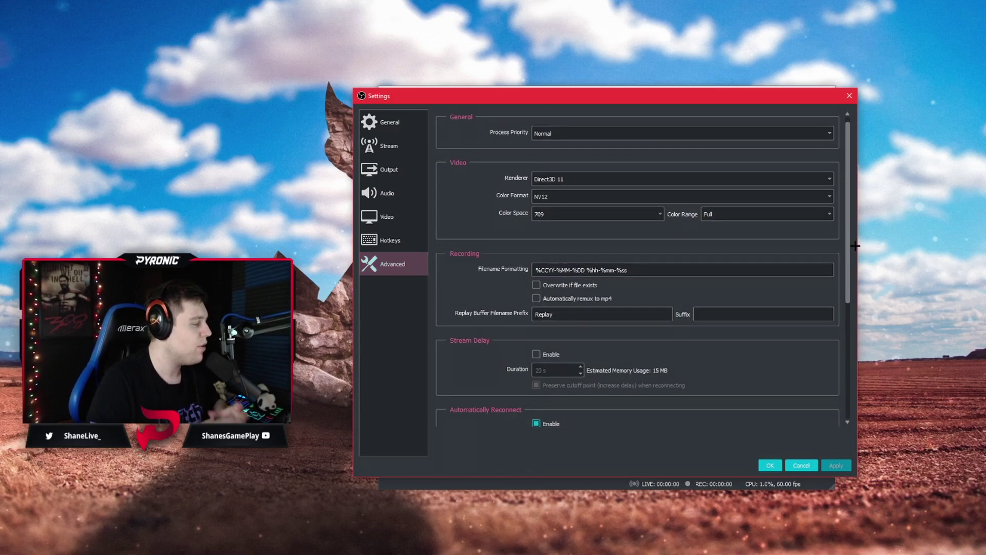
left_click(567, 214)
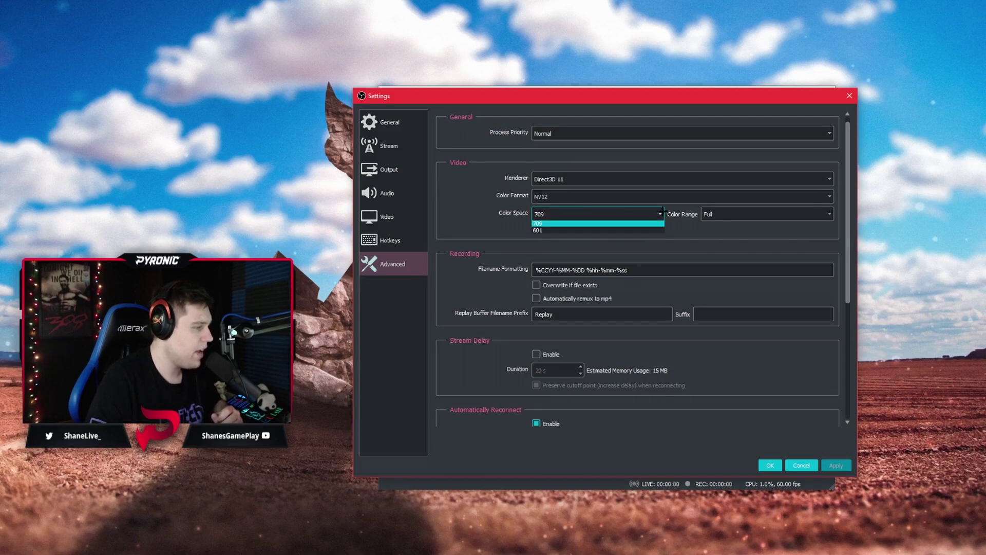
left_click(553, 224)
left_click(832, 214)
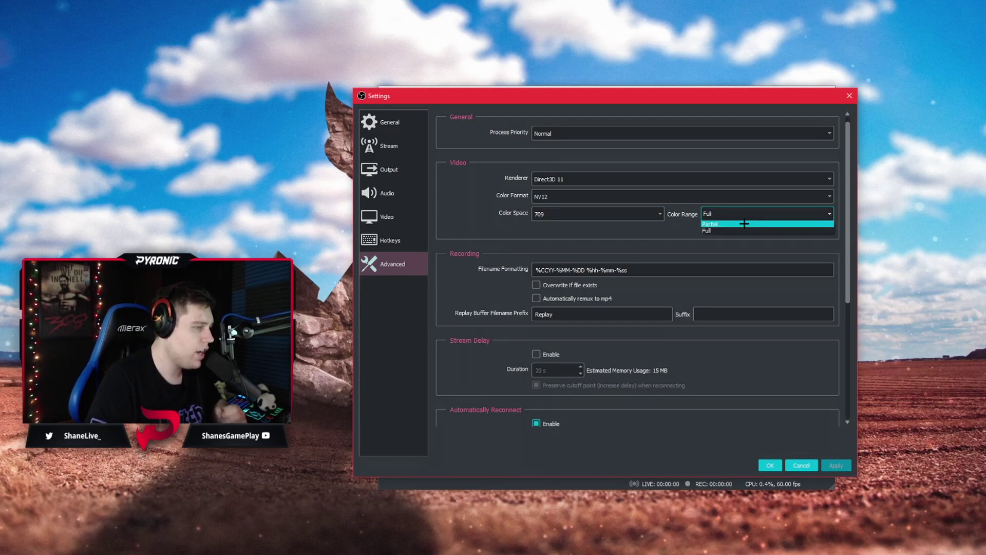
left_click(465, 173)
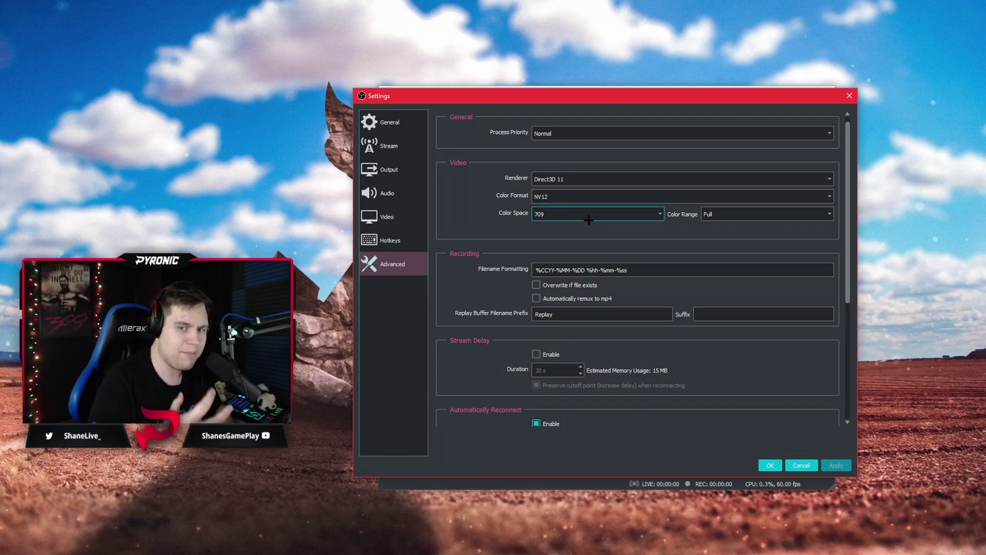
Look over the Output page's Streaming, Audio and Replay Buffer tabs.
left_click(385, 172)
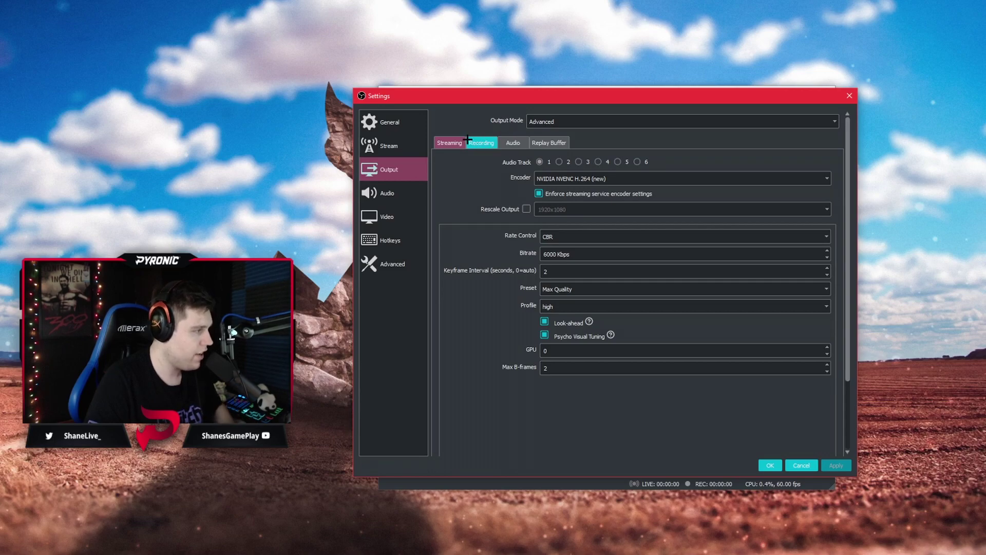
scroll(462, 142, "down", 2)
scroll(461, 143, "up", 2)
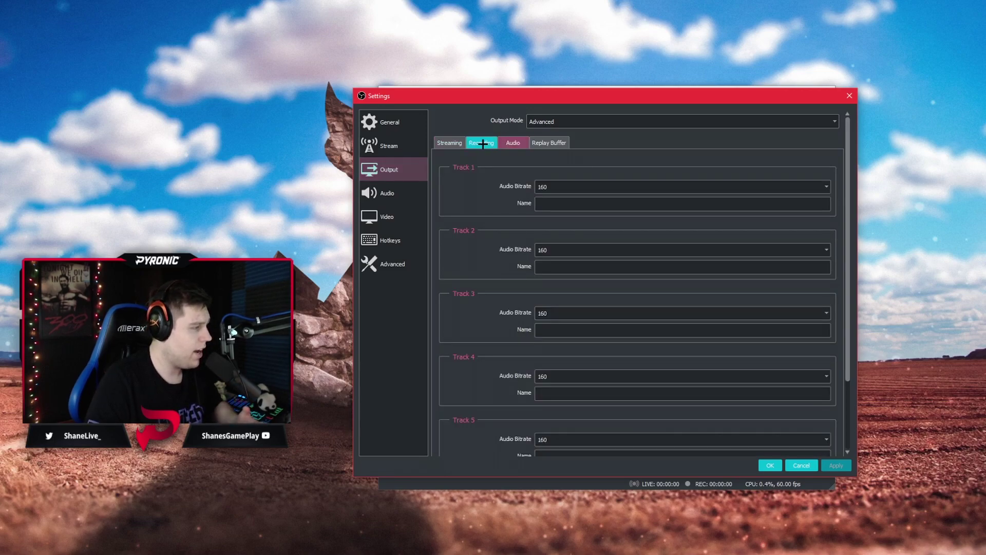
left_click(513, 143)
left_click(540, 144)
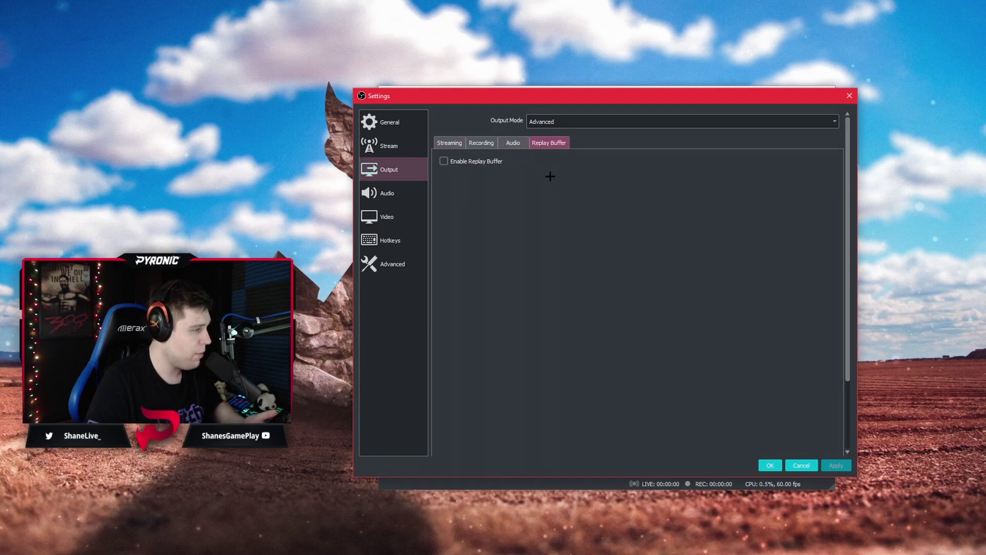
key("ctrl+Tab")
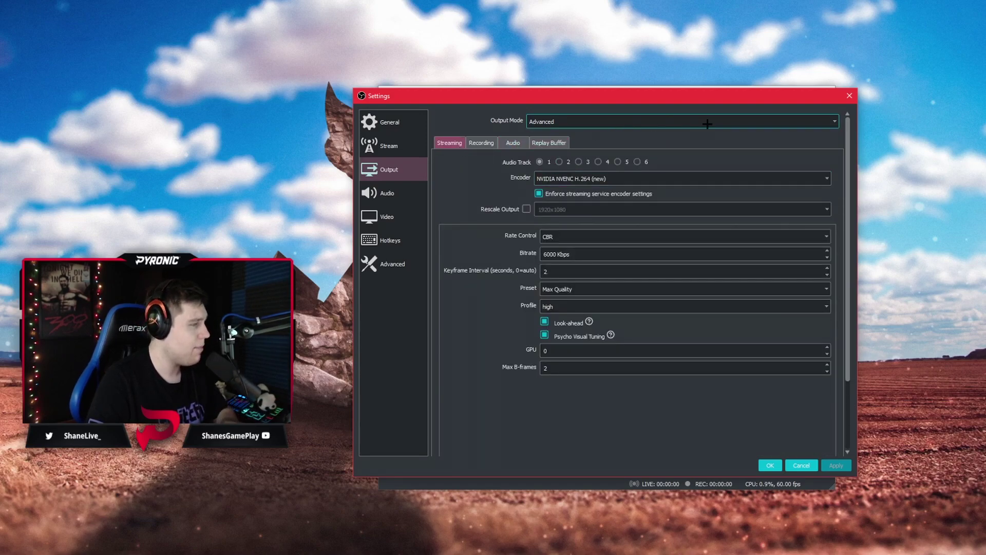
Keep Advanced output mode and open the Recording tab with Standard recording type.
left_click(827, 124)
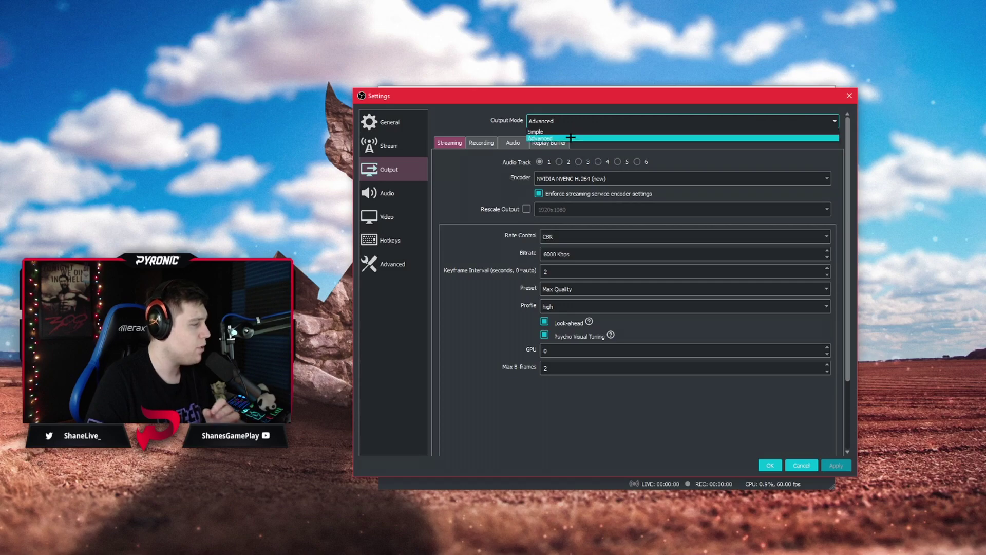
left_click(483, 145)
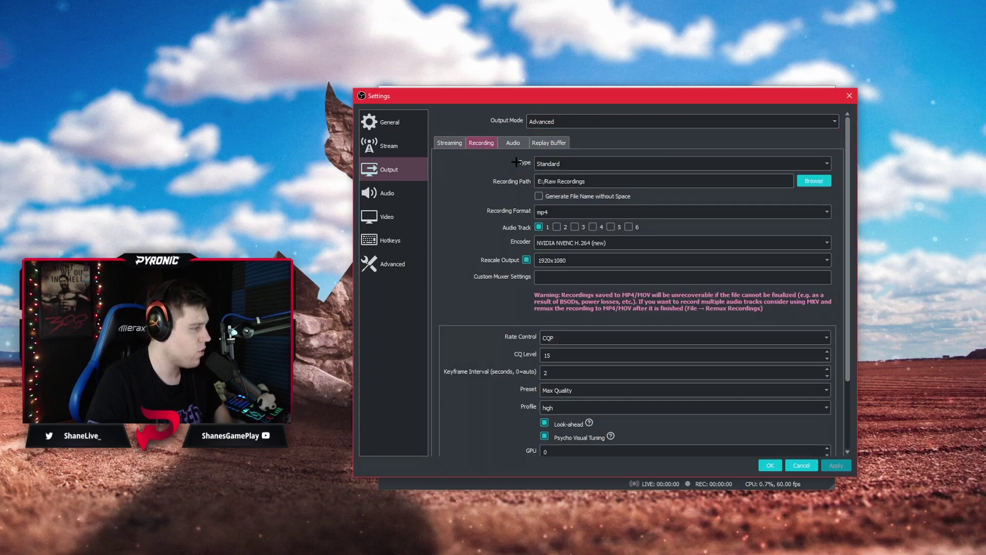
left_click(808, 167)
left_click(808, 168)
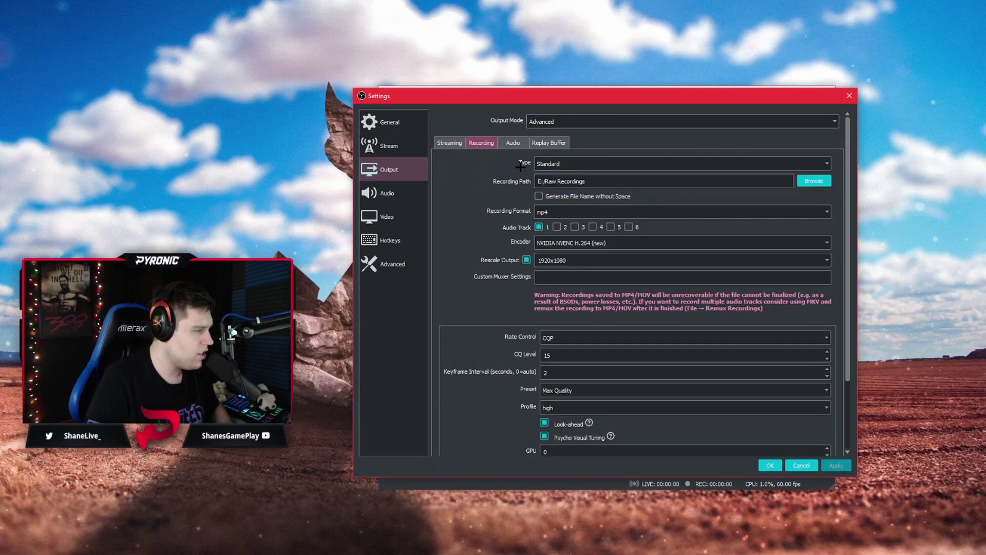
left_click_drag(731, 103, 748, 104)
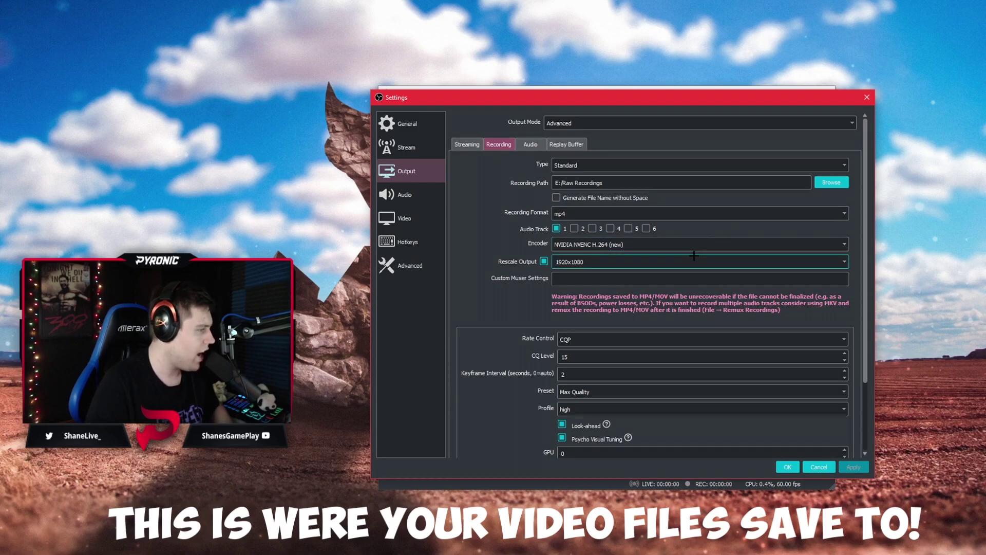
Keep mp4 as the recording format.
left_click(845, 214)
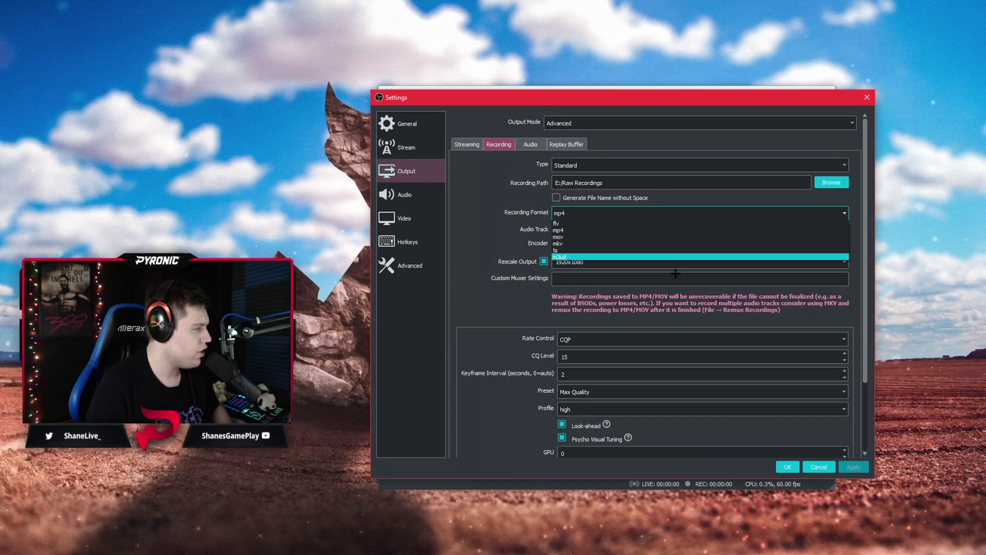
left_click(465, 208)
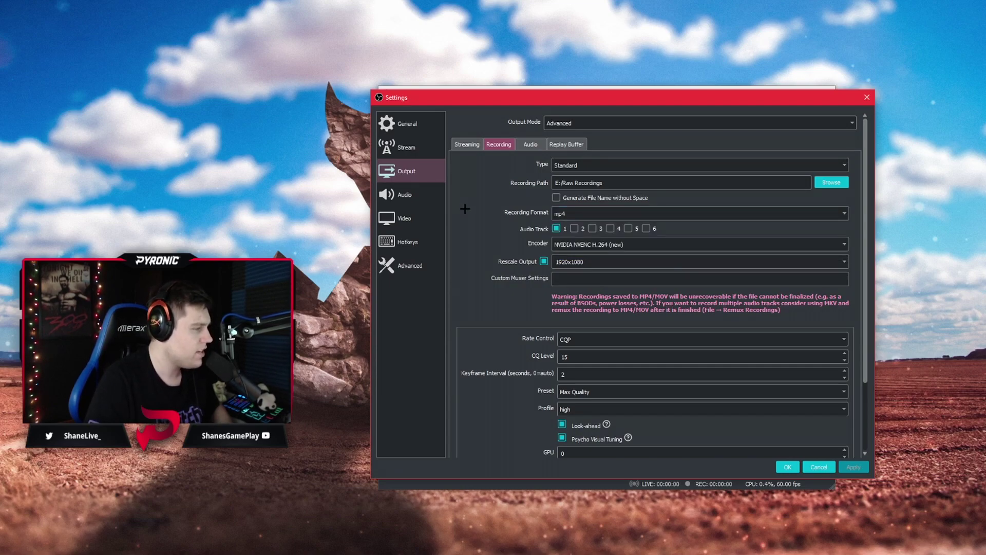
left_click(845, 213)
left_click(815, 282)
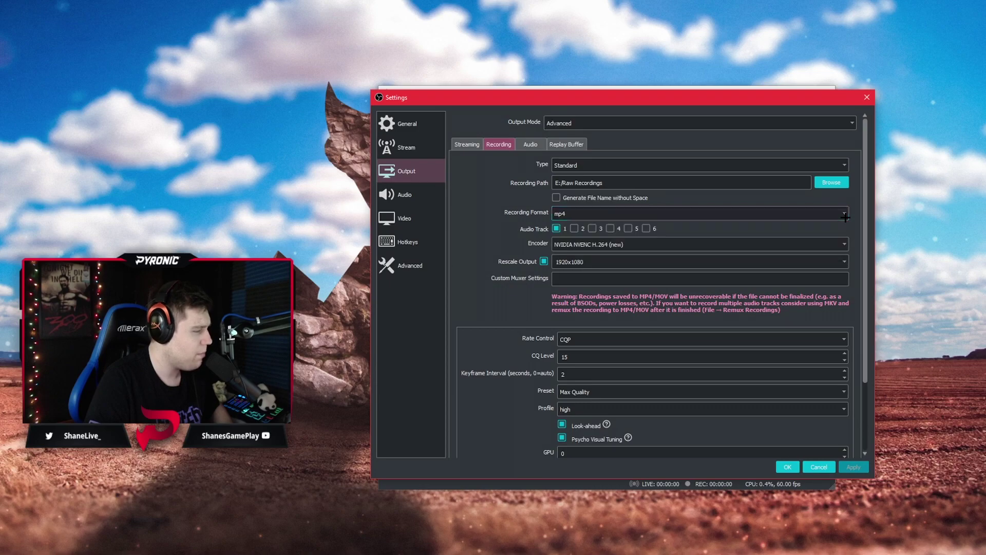
left_click(815, 281)
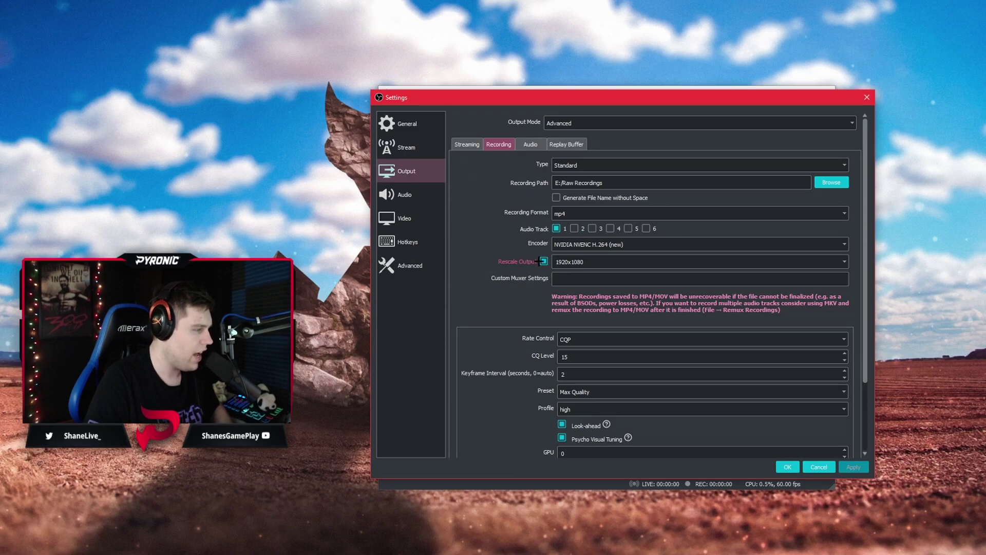
left_click_drag(712, 98, 700, 100)
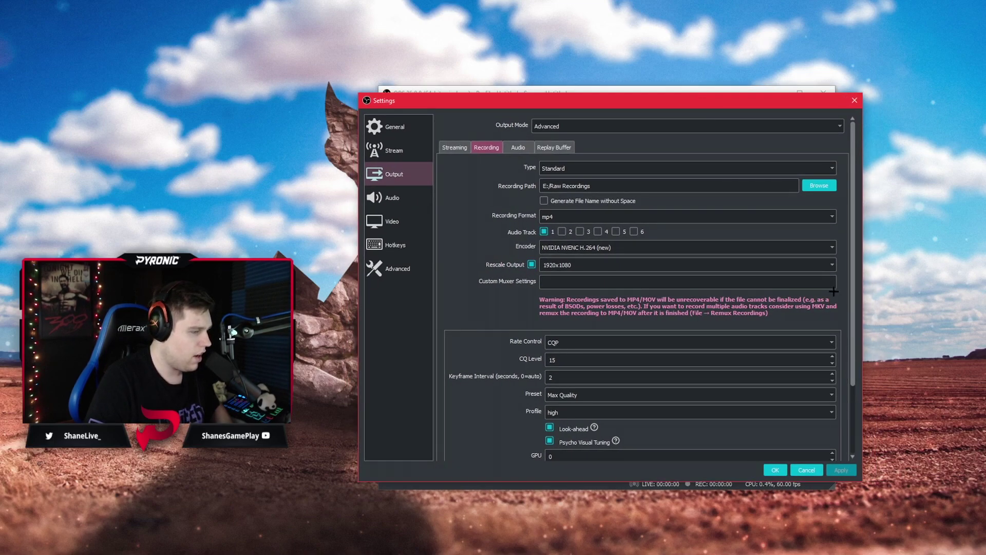
scroll(852, 289, "down", 1)
scroll(853, 290, "down", 3)
scroll(852, 289, "up", 3)
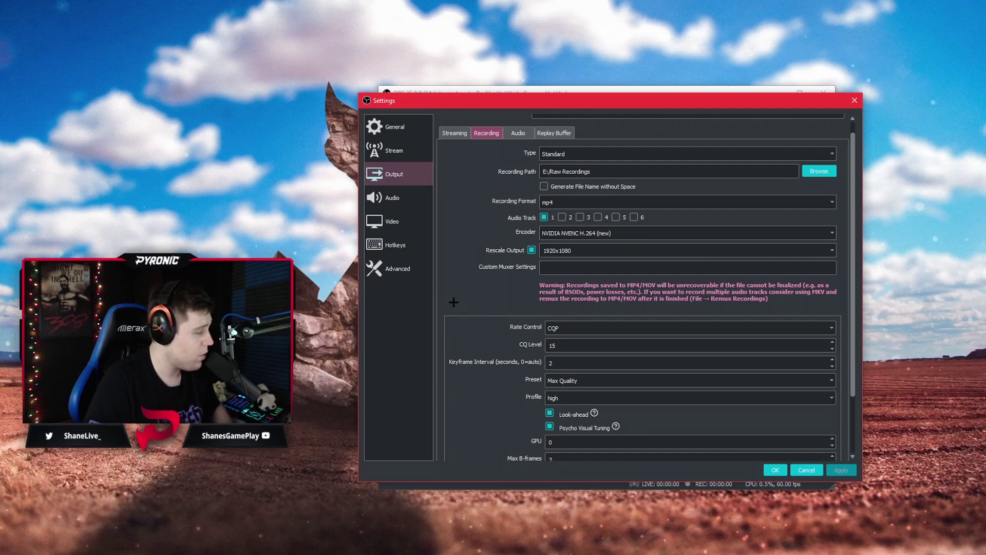
Add Audio Track 2 to recordings and check the Video and Audio pages.
left_click(562, 217)
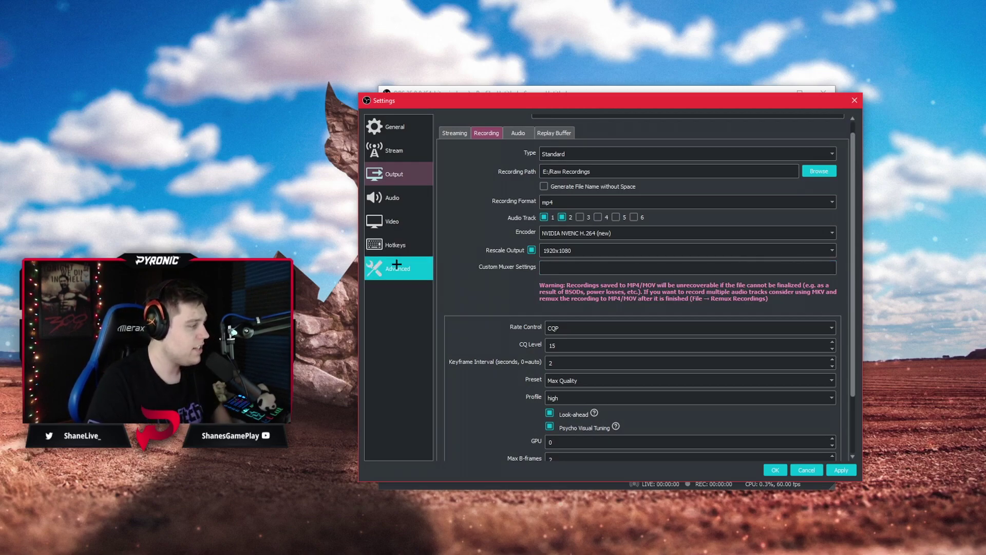
left_click(391, 226)
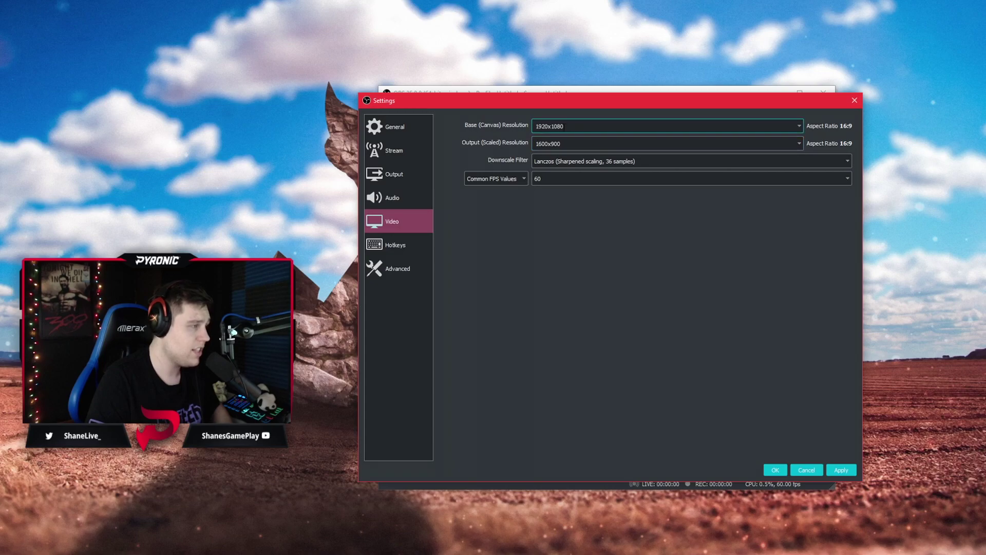
left_click(419, 194)
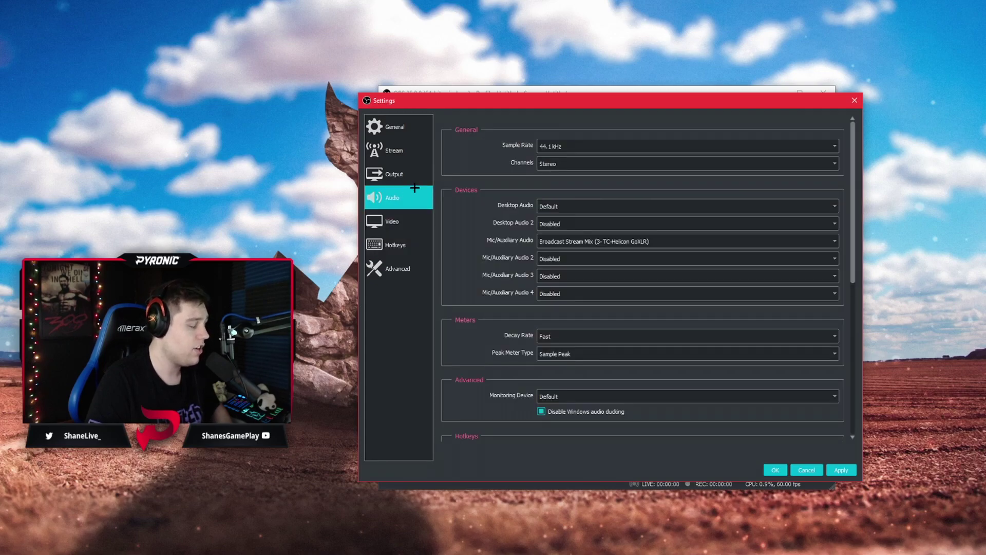
left_click(397, 174)
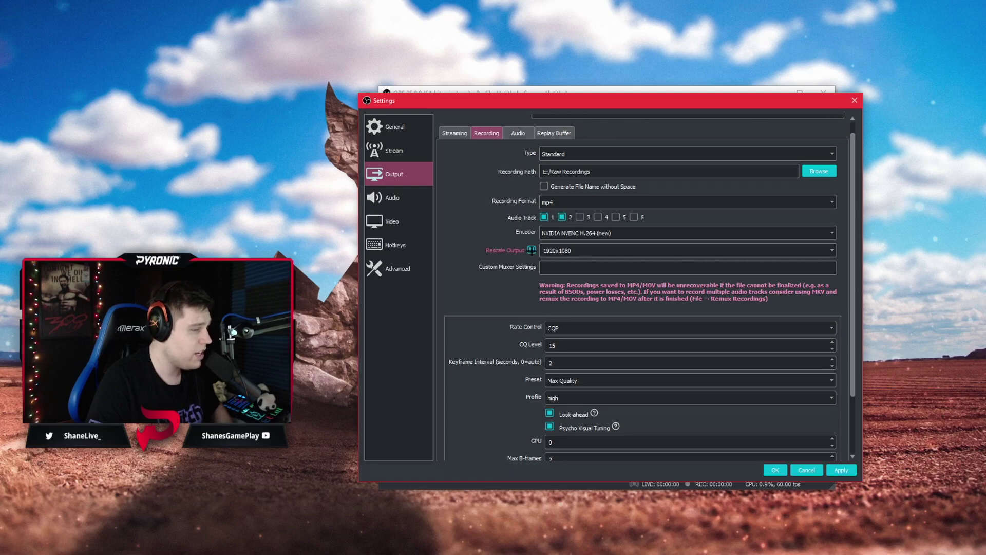
Review the 1920x1080 rescale resolution, then look over the Video and Audio pages again.
left_click(532, 250)
left_click(532, 250)
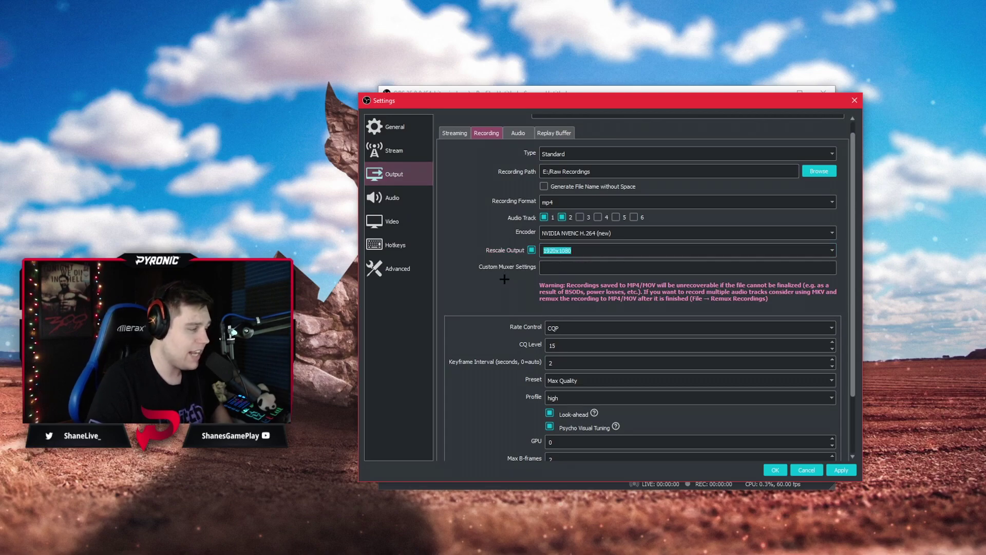
left_click(470, 235)
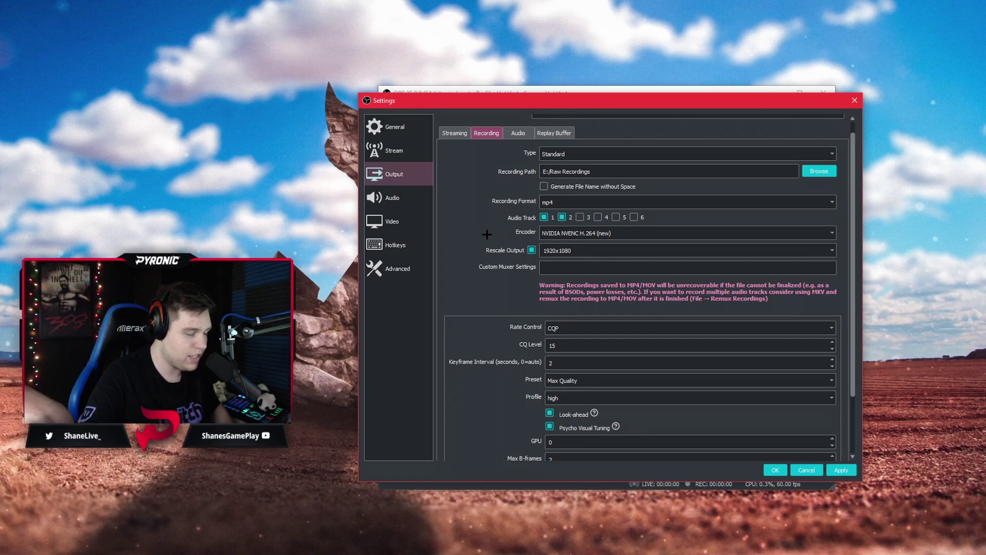
left_click_drag(665, 105, 308, 71)
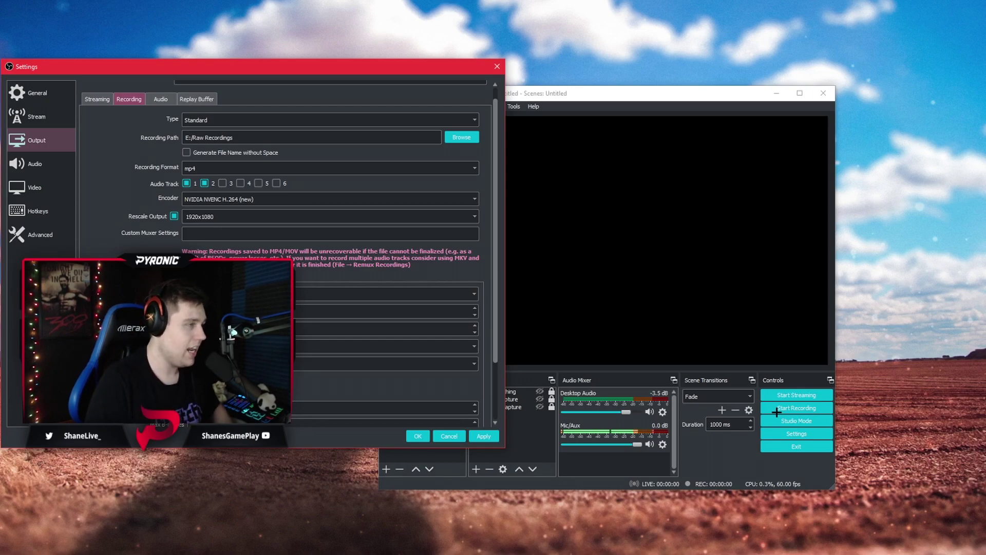
left_click_drag(391, 67, 726, 101)
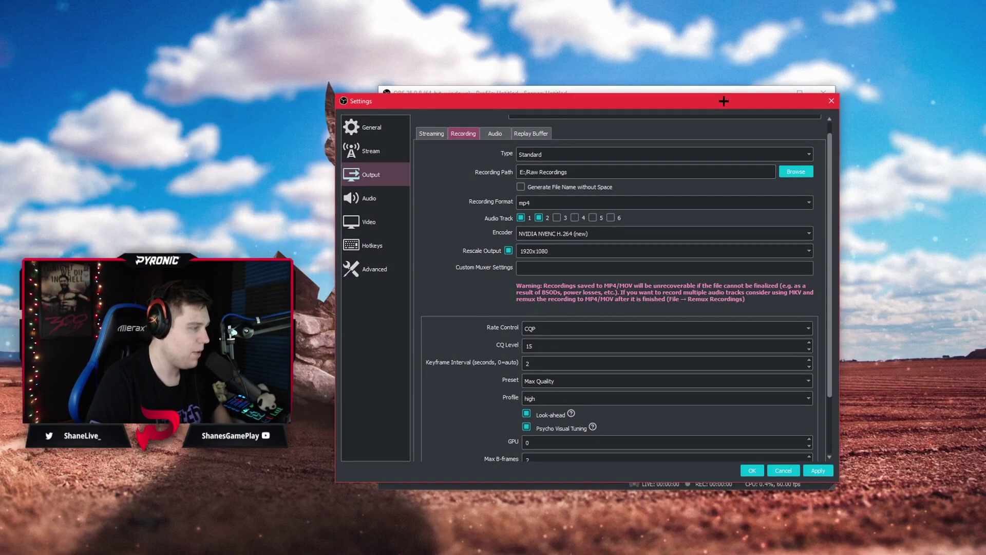
left_click(371, 220)
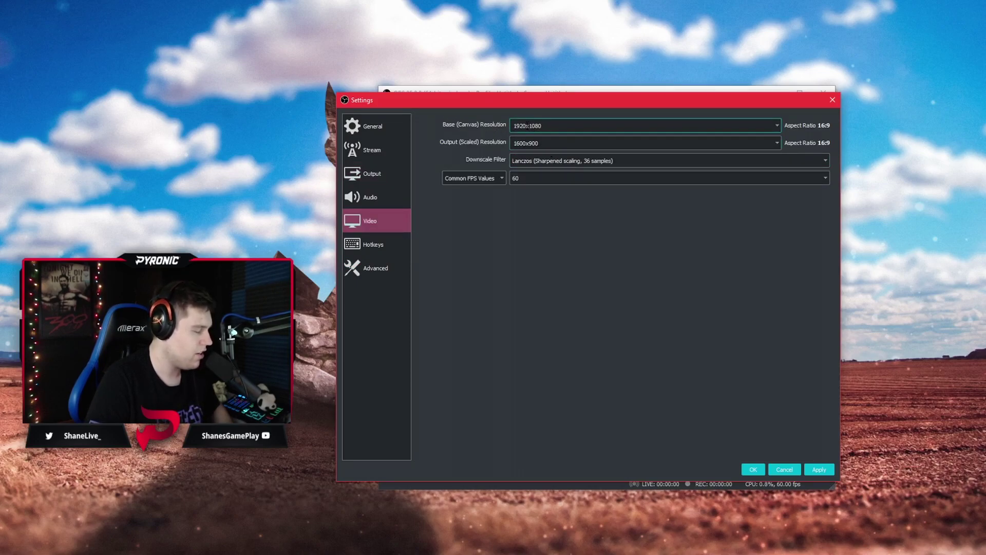
left_click(367, 201)
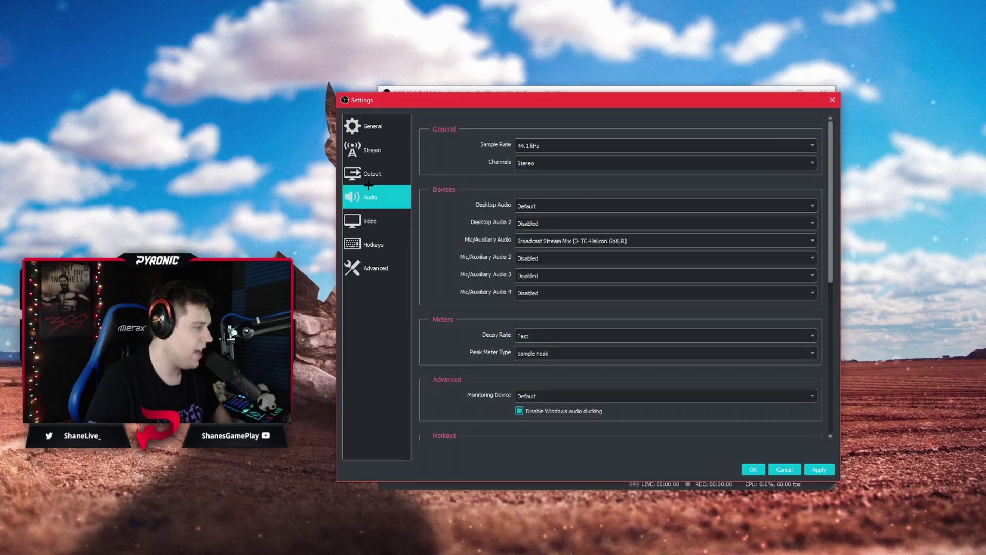
left_click(368, 184)
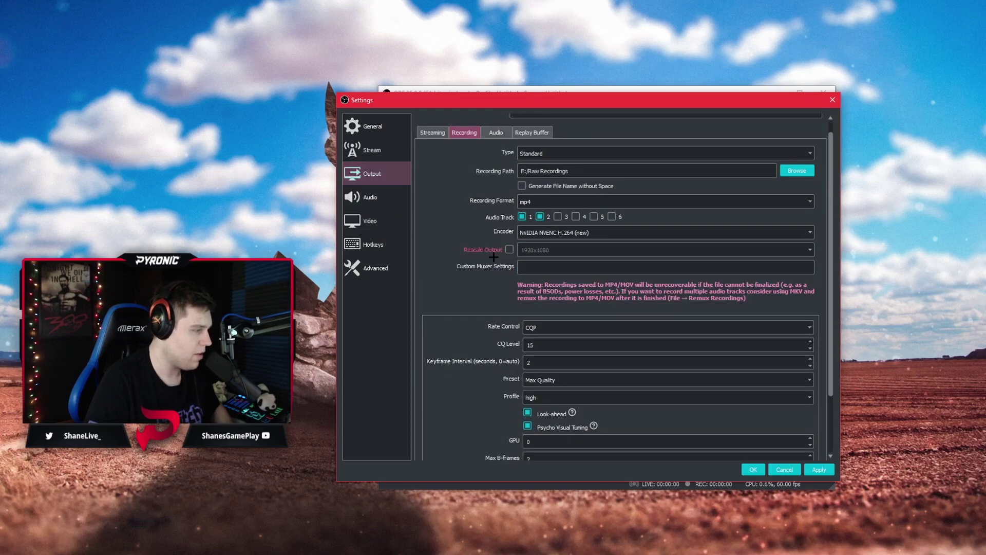
Enable recording rescale and keep CQP as the rate control.
left_click(508, 250)
scroll(513, 257, "down", 3)
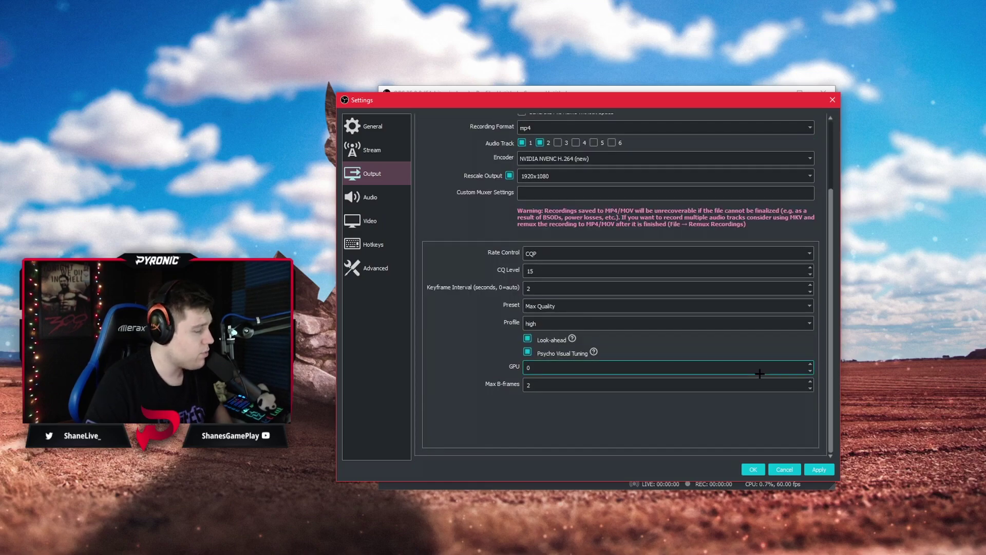
left_click(810, 253)
left_click(698, 290)
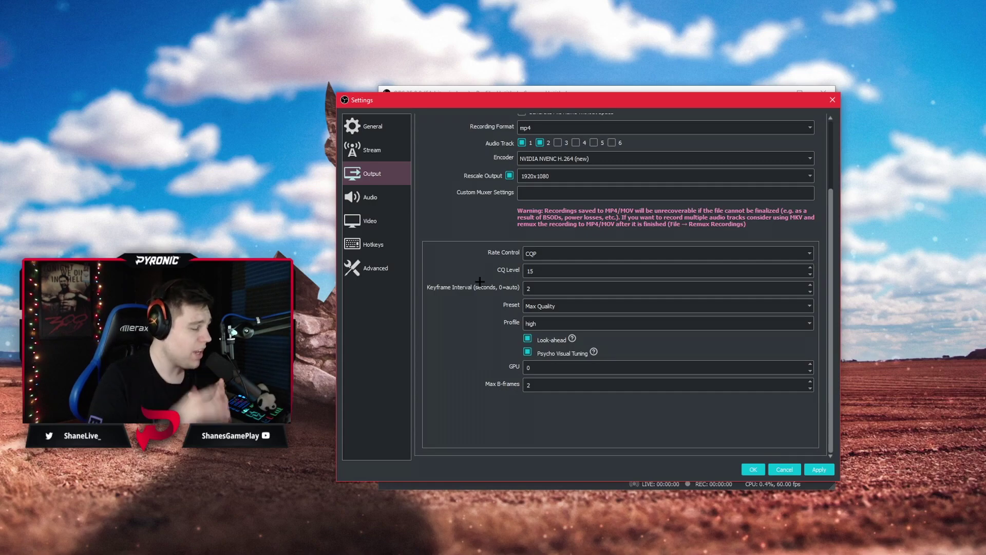
Check CQ Level 15 and keyframe interval, keeping the Max Quality preset and high profile.
double_click(530, 271)
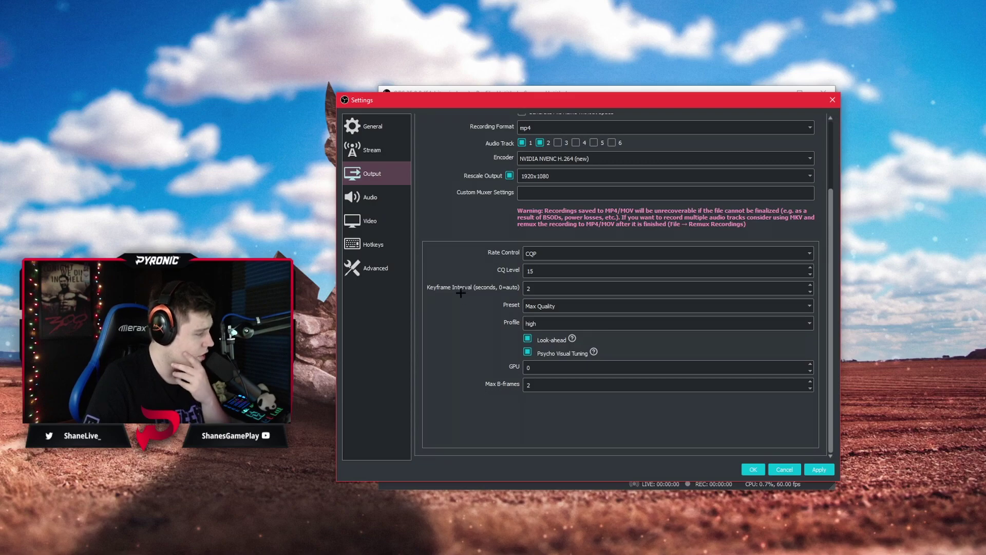
double_click(528, 288)
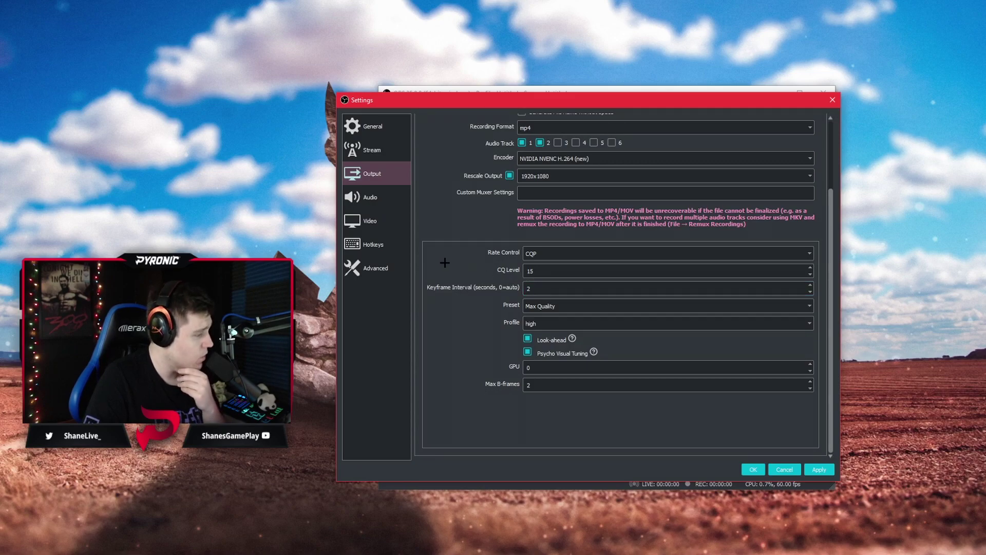
left_click(524, 307)
left_click(530, 306)
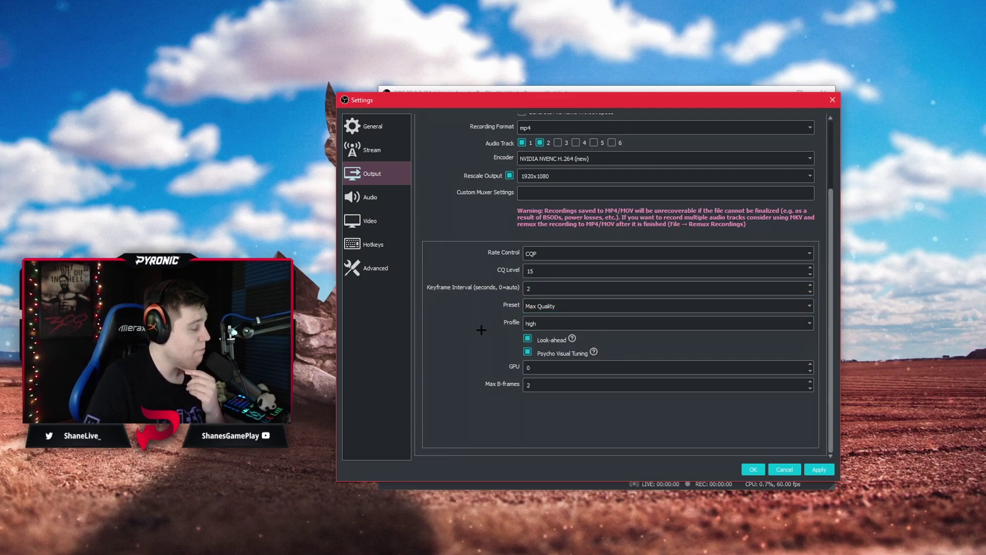
left_click(557, 325)
left_click(557, 326)
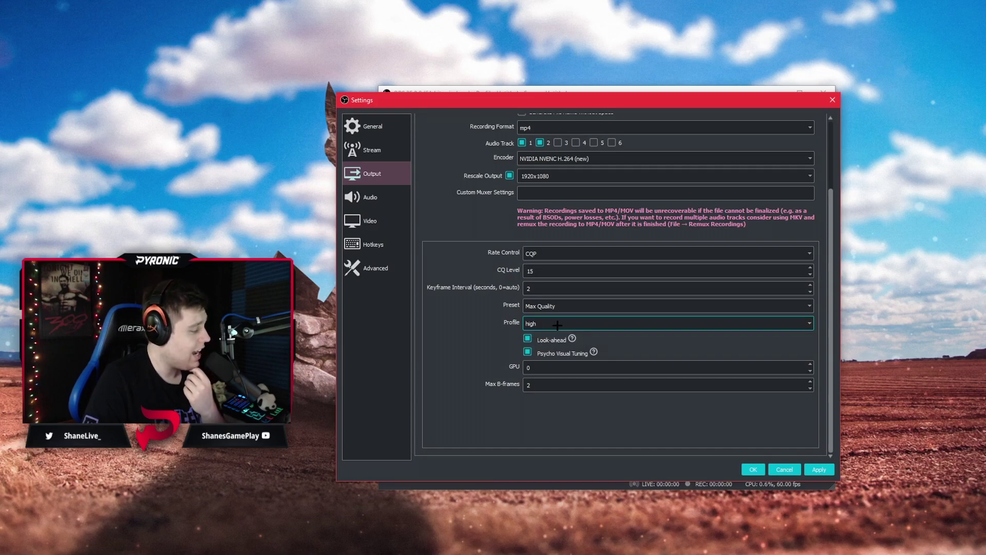
Review the GPU index and Max B-frames values, then cancel the settings unsaved.
left_click(528, 371)
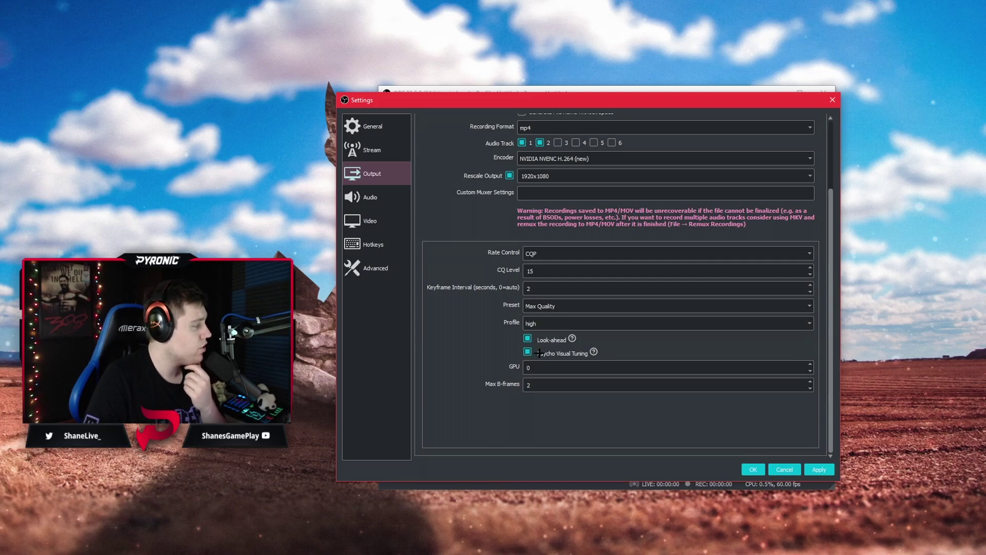
scroll(516, 329, "up", 3)
scroll(488, 315, "down", 3)
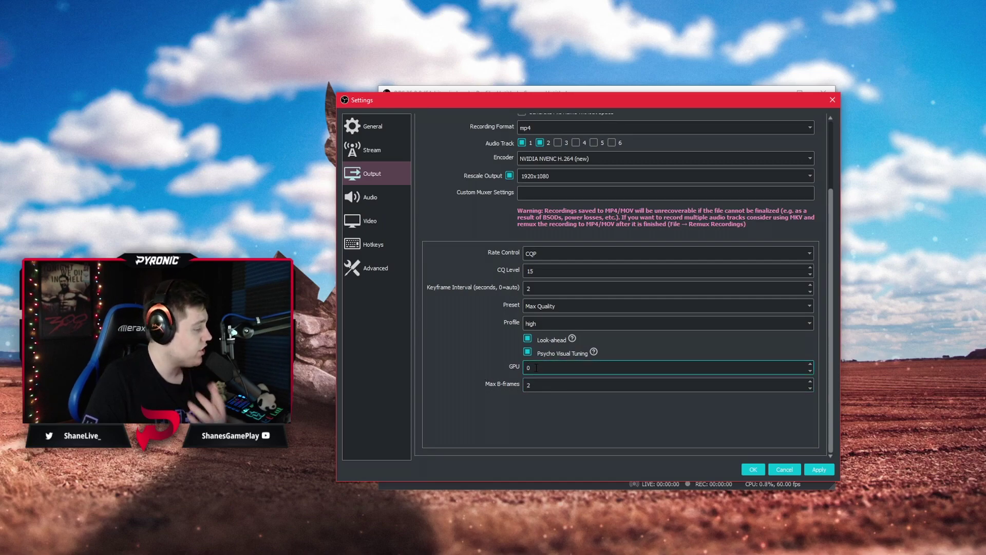
key("Tab")
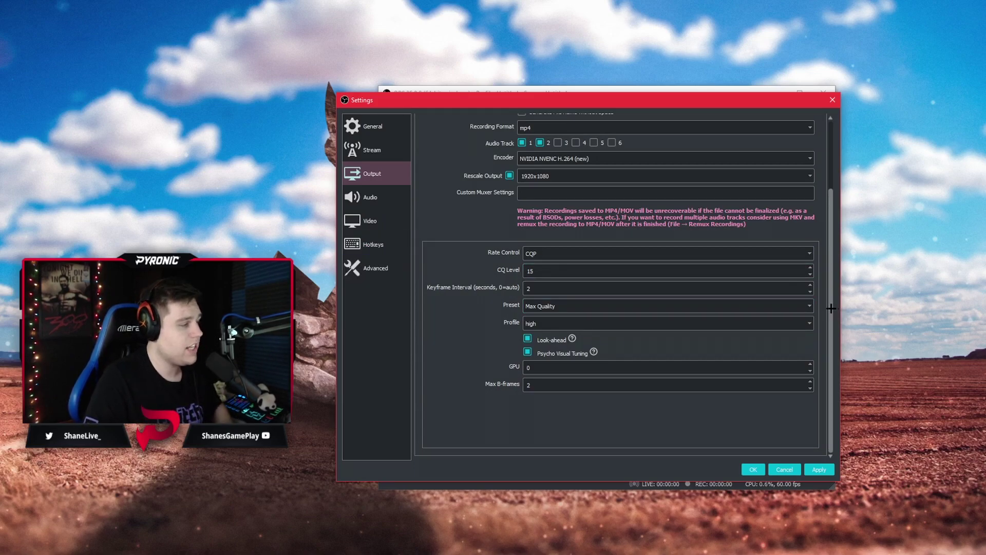
scroll(833, 308, "up", 3)
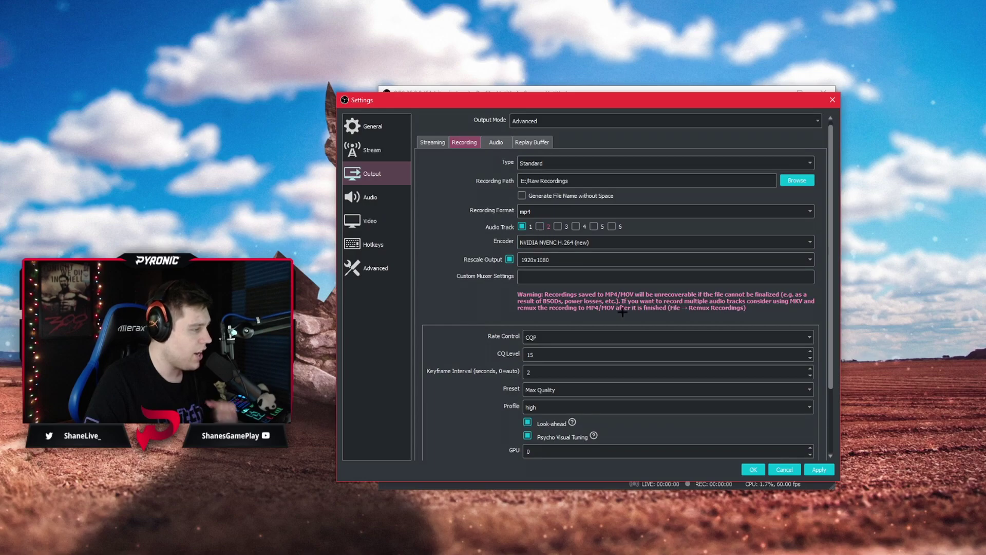
left_click(780, 468)
Reopen Settings to the Output Recording tab and cancel again.
left_click(768, 433)
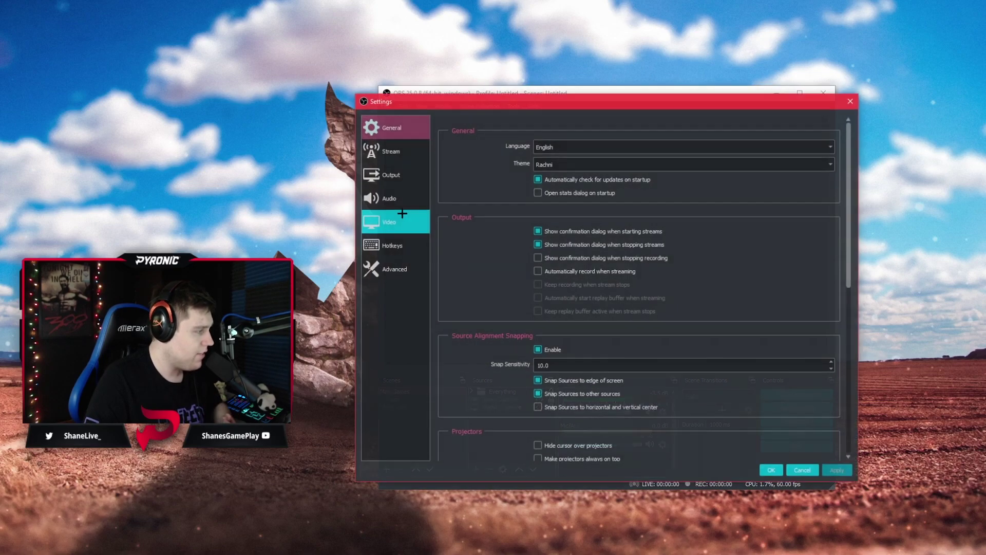
left_click(389, 198)
left_click(390, 175)
left_click(482, 148)
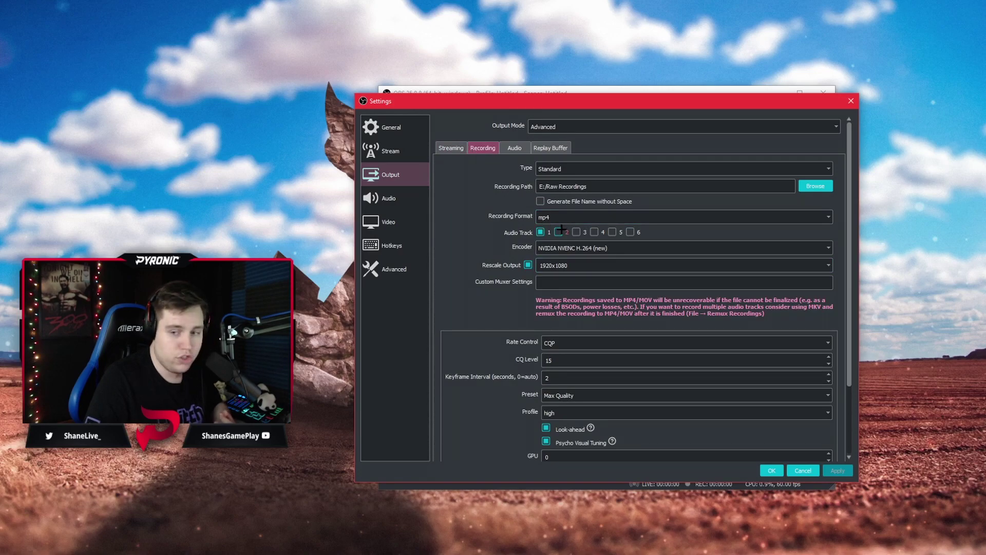
left_click(803, 470)
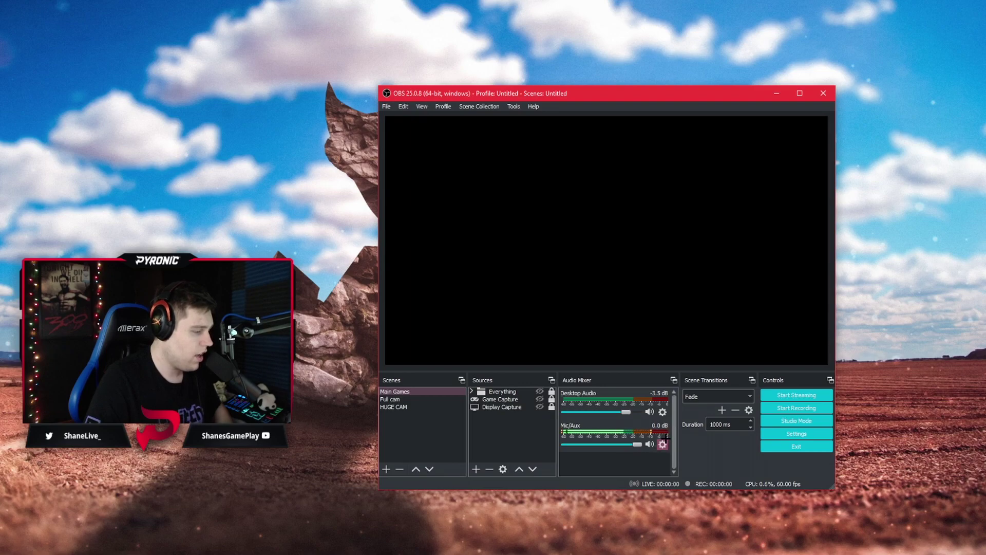
left_click(663, 411)
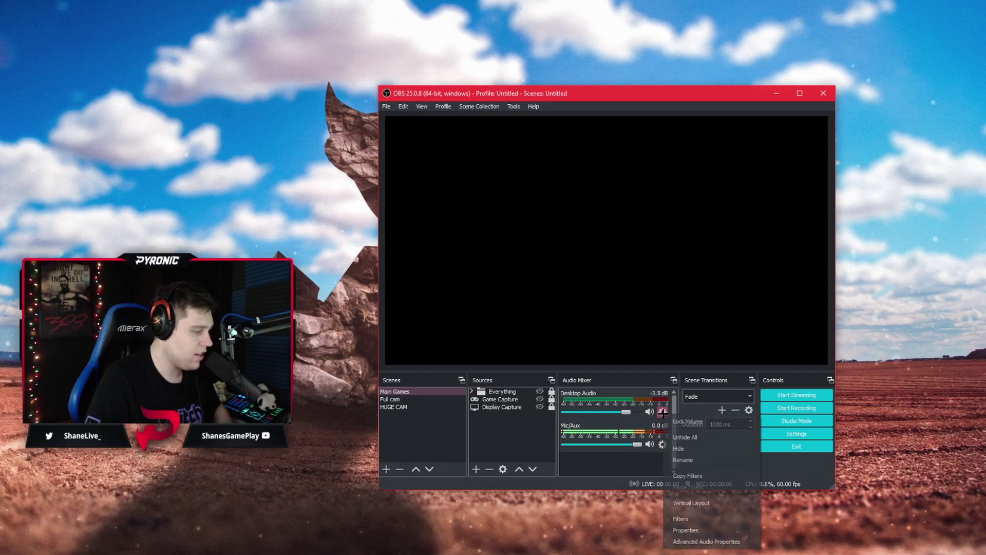
left_click(684, 519)
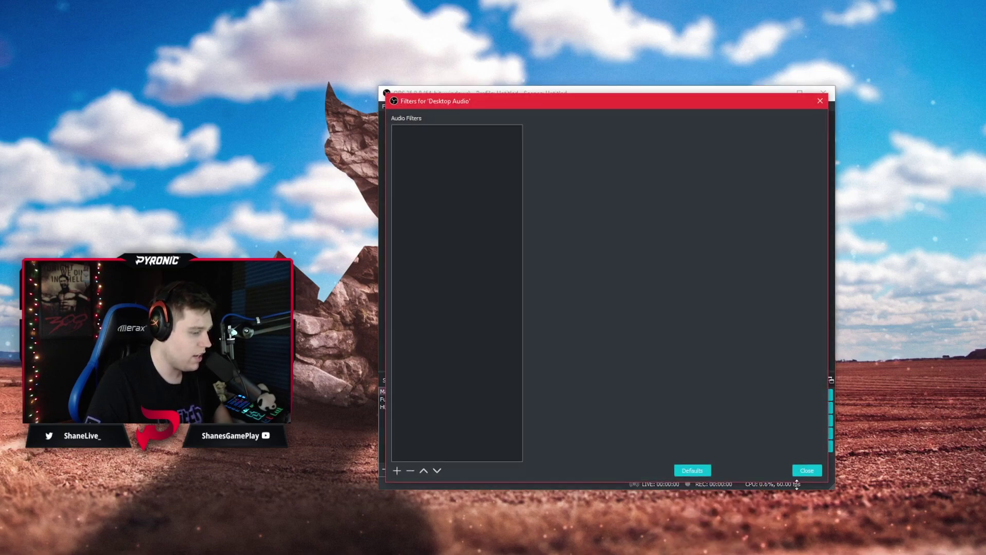
left_click(807, 471)
left_click(663, 412)
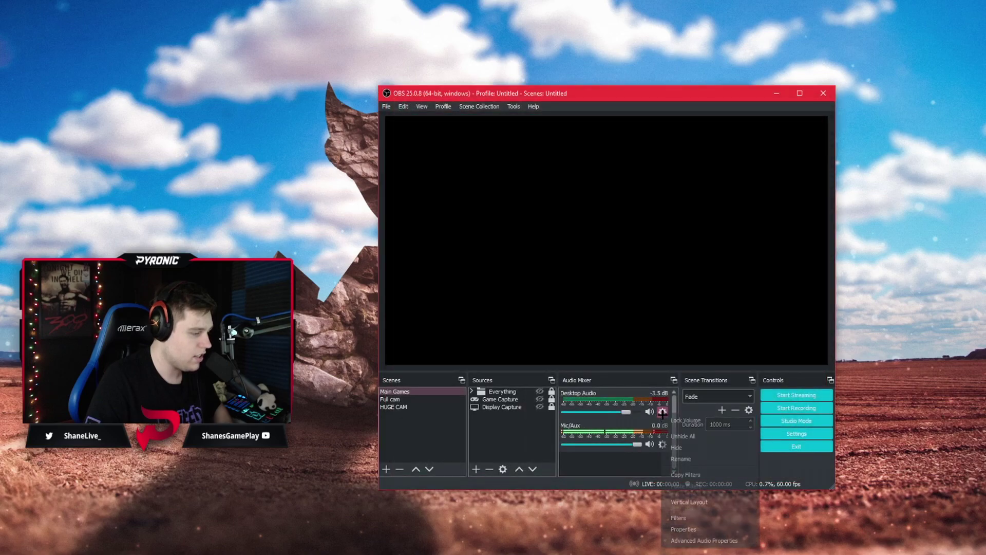
left_click(693, 541)
left_click_drag(670, 203, 687, 268)
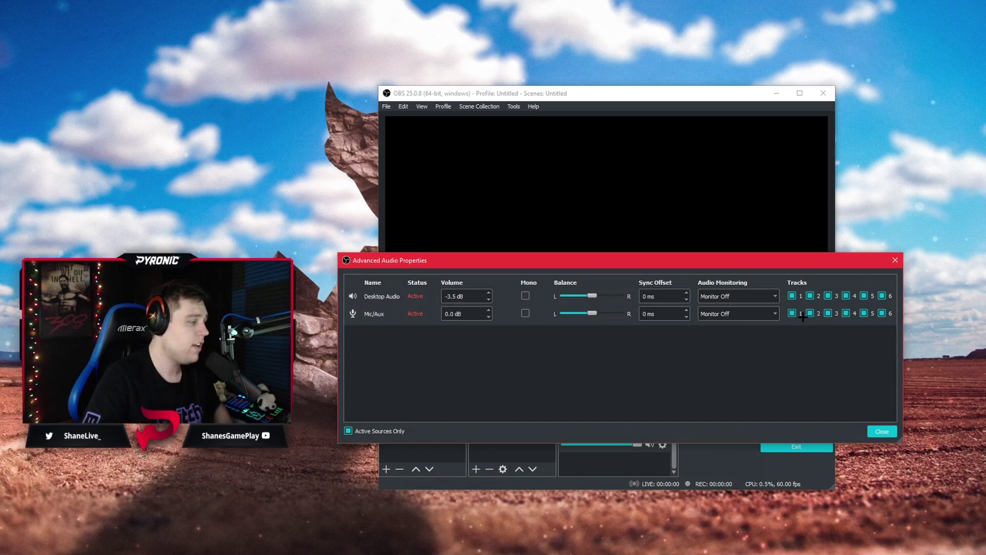
Enable Audio Track 2 on the Output Recording tab and confirm with OK.
left_click(881, 431)
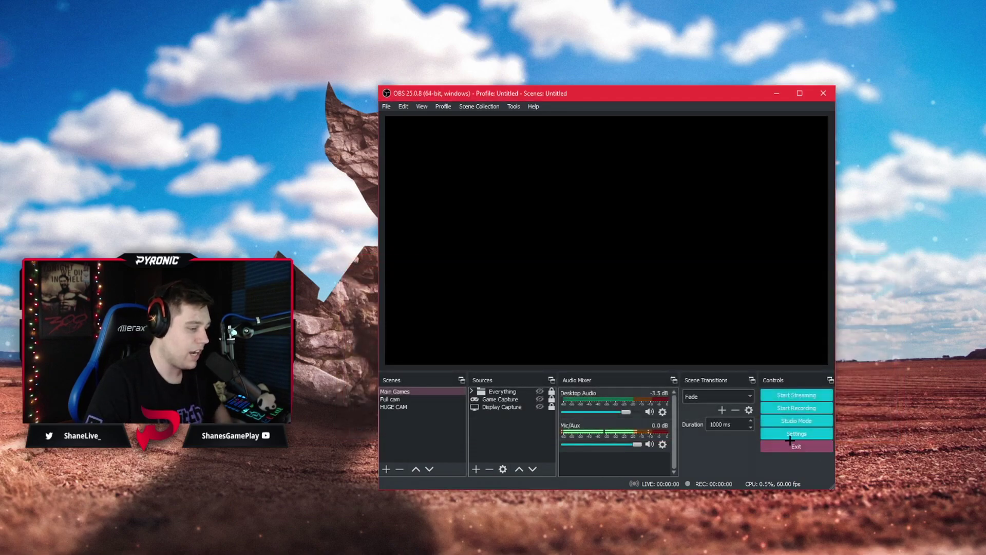
left_click(795, 436)
left_click(390, 198)
left_click(390, 174)
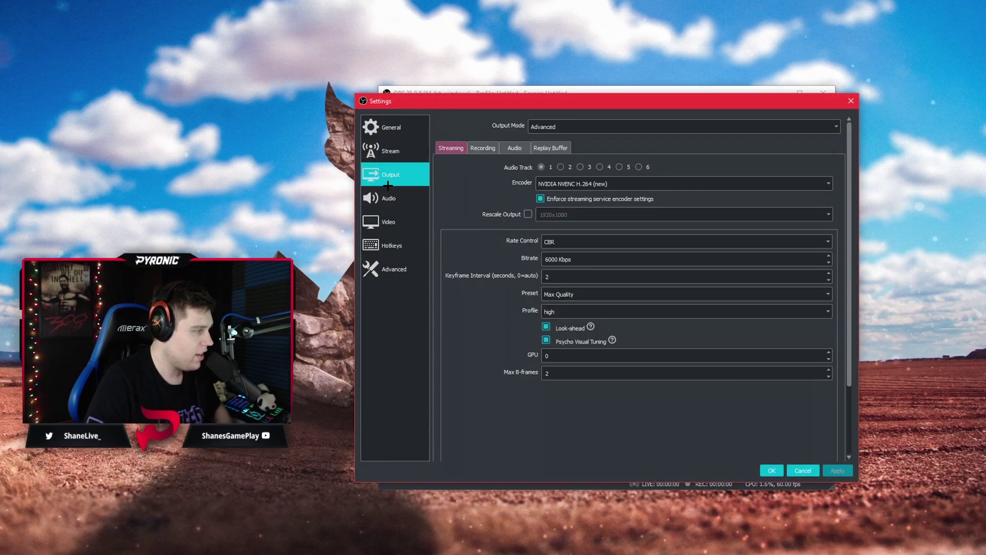
left_click(481, 148)
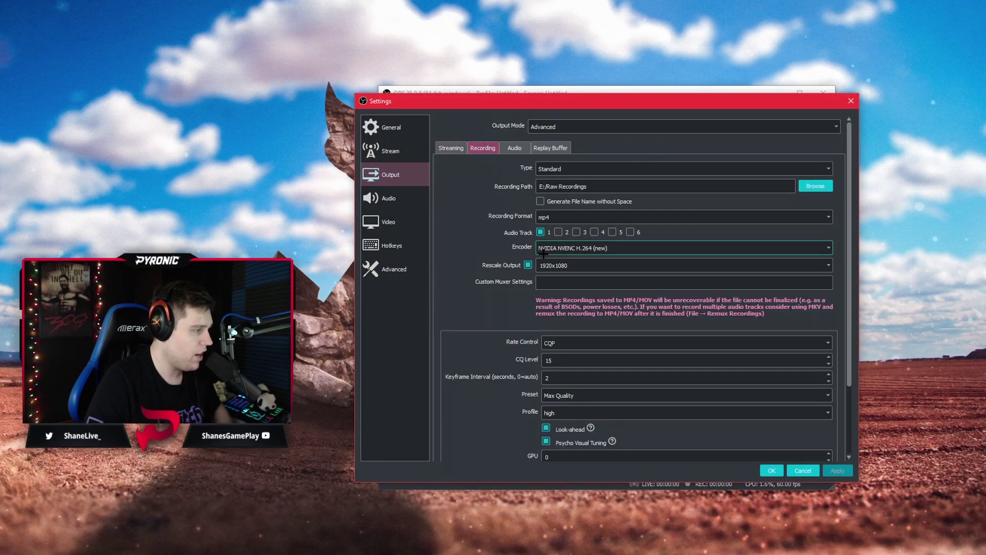
left_click(558, 232)
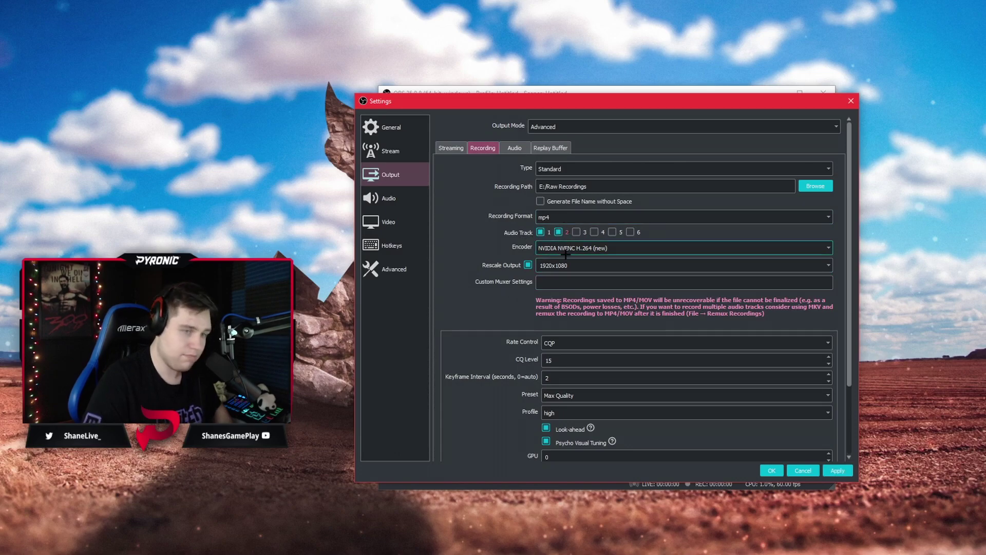
left_click(772, 470)
Reopen Settings and step through every page from Stream to Advanced and back to General.
left_click(789, 436)
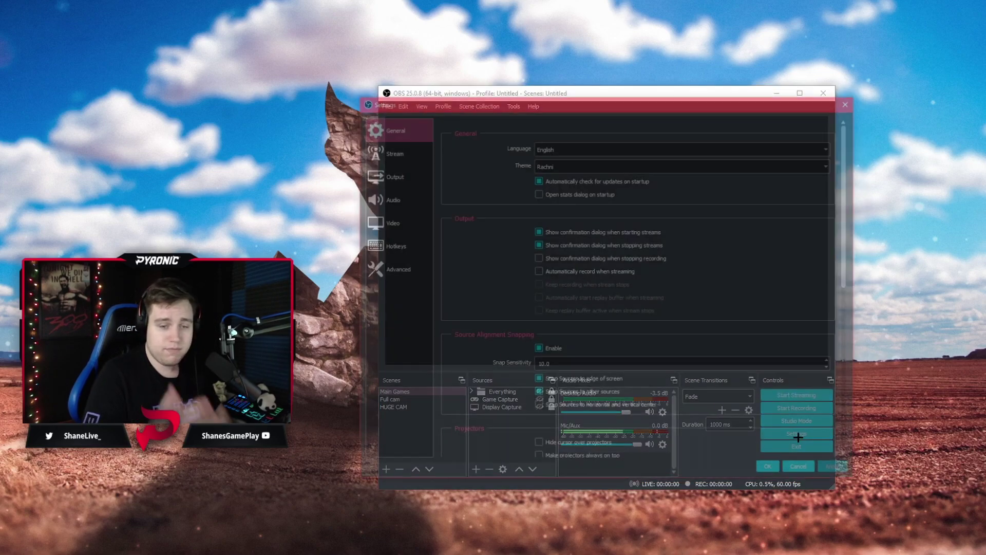
scroll(850, 210, "down", 8)
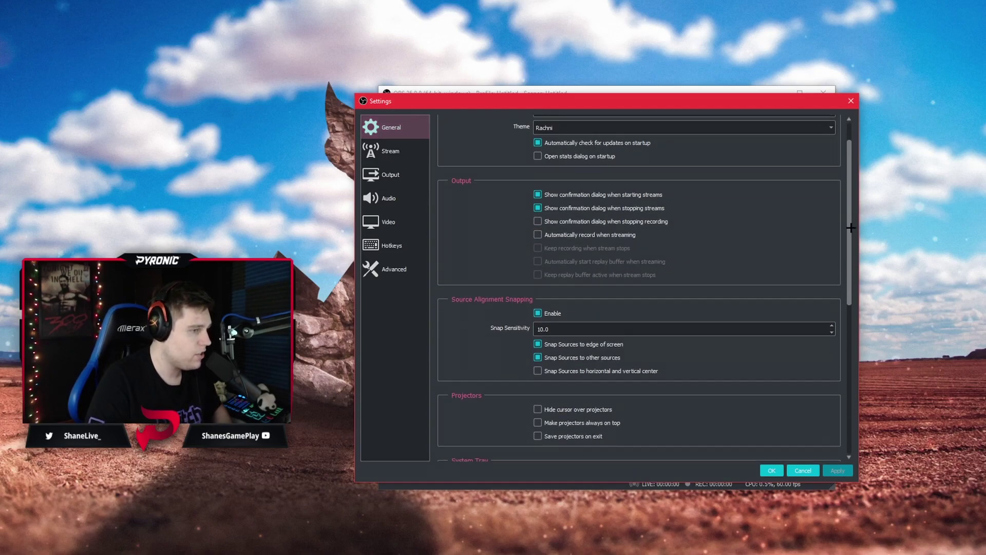
left_click(390, 151)
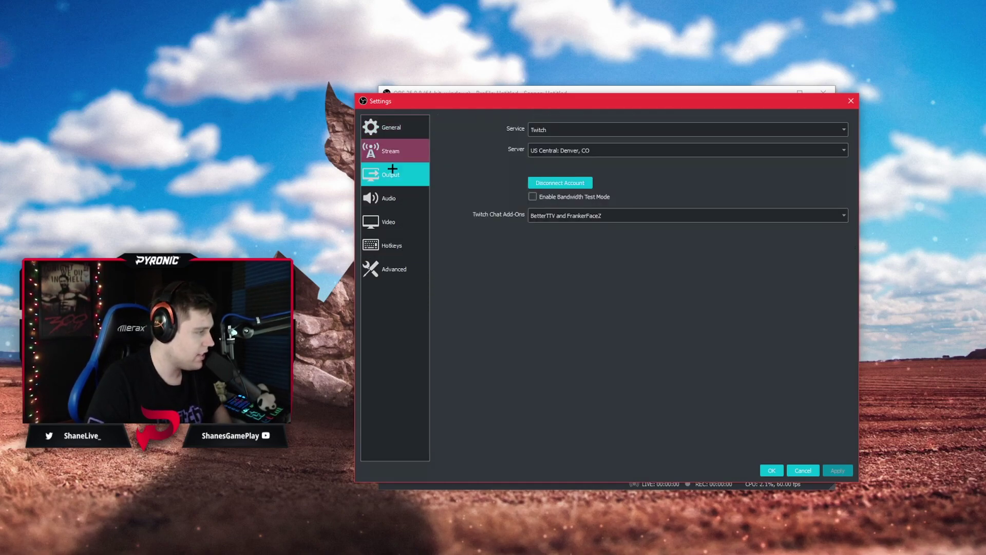
left_click(390, 175)
left_click(389, 199)
left_click(389, 221)
left_click(391, 246)
left_click(396, 272)
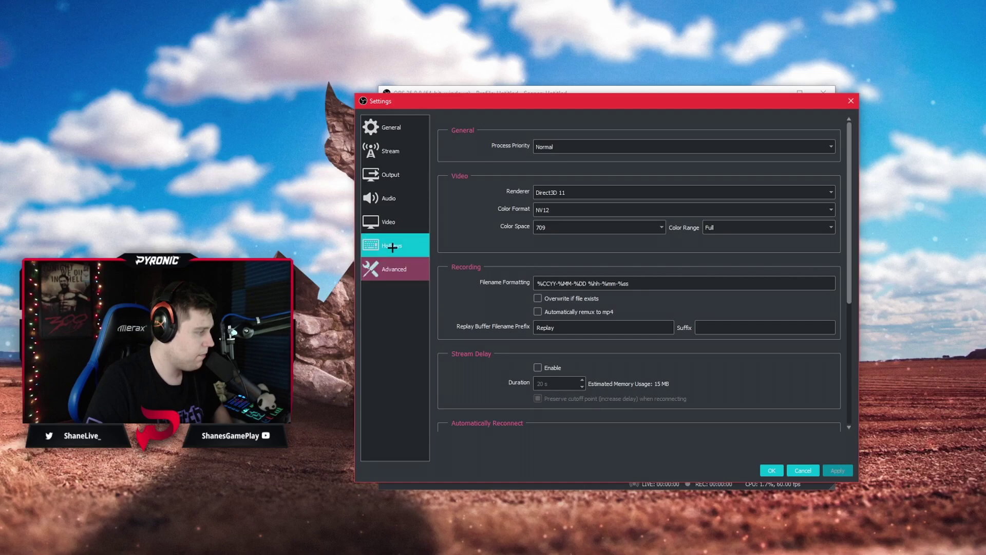
left_click(394, 246)
left_click(393, 222)
left_click(393, 198)
left_click(395, 175)
left_click(397, 150)
left_click(394, 127)
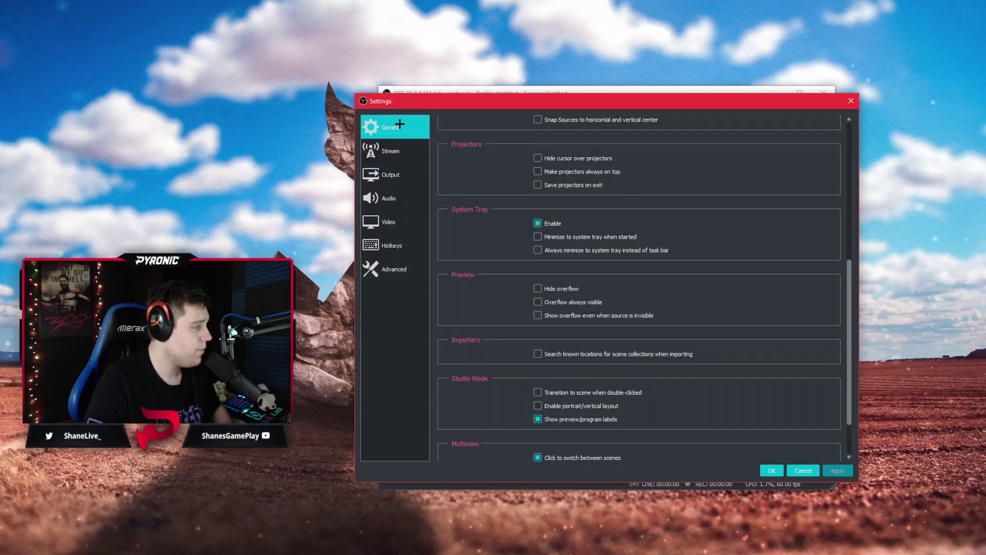